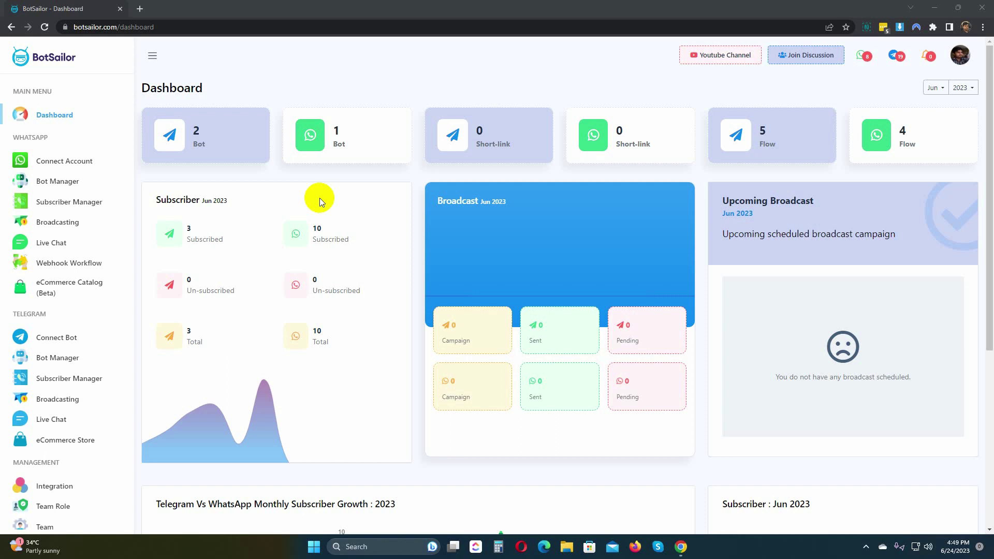
Open the WhatsApp Bot Manager and start a new bot reply flow in the Flow Builder
click(68, 183)
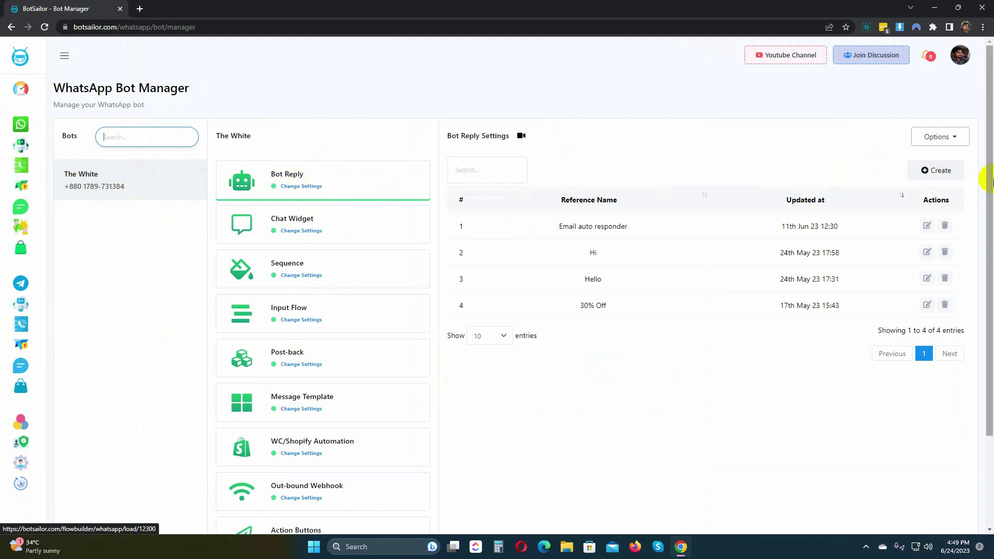
click(940, 173)
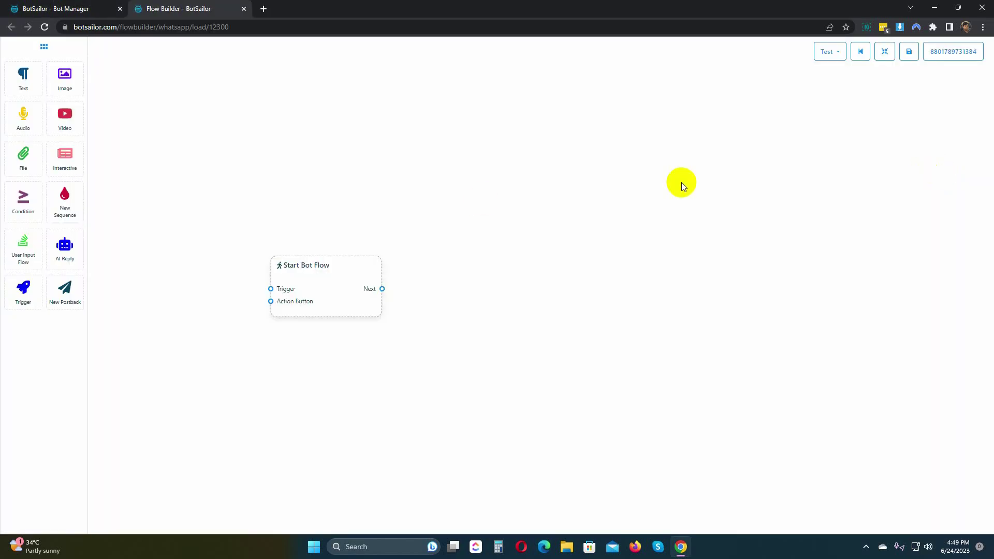
Title the Start Bot Flow node 'eCommerce Bot'
double_click(331, 271)
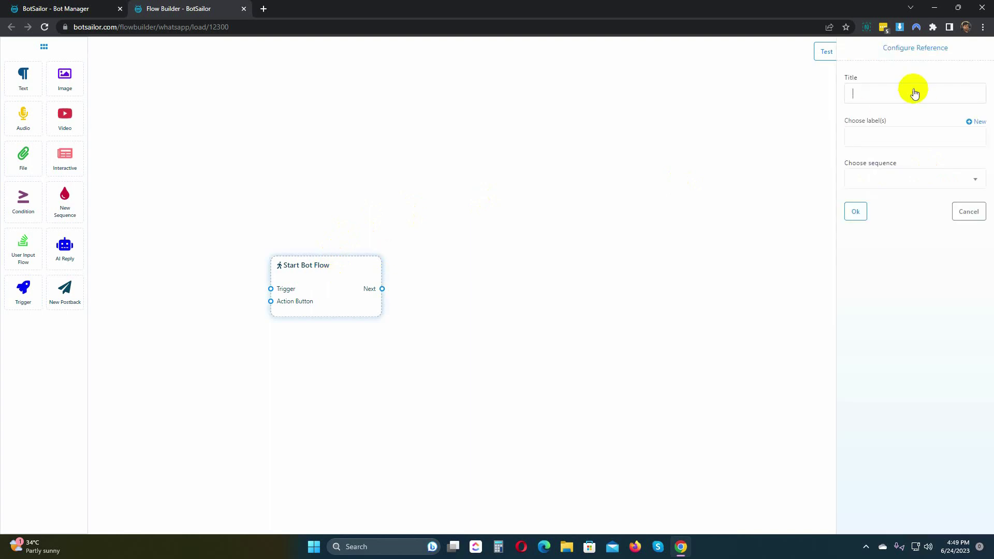
text(eCommerce Bot)
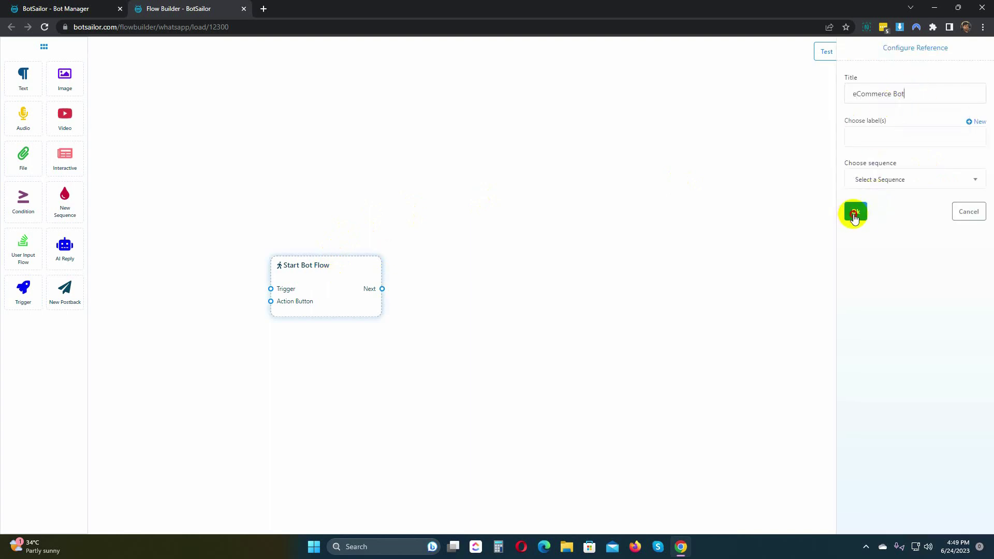
click(856, 212)
Add a trigger to the start node with the keywords 'catalog, products'
drag(23, 290, 270, 310)
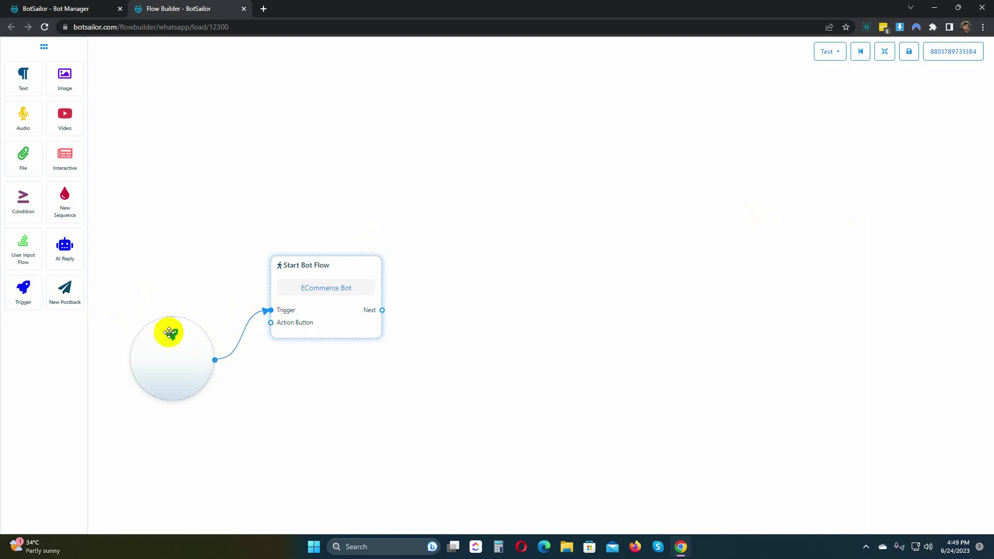
double_click(174, 362)
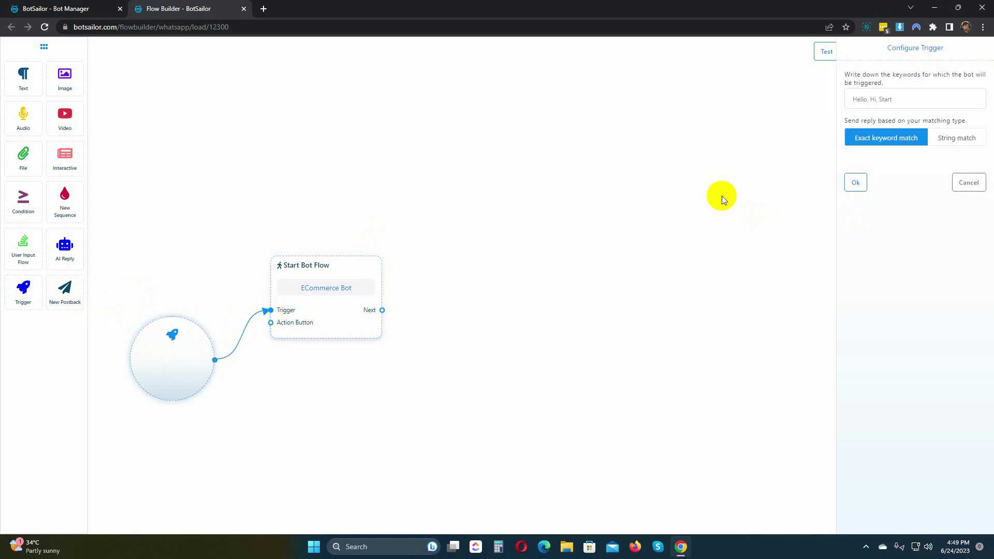
text(catalog, product)
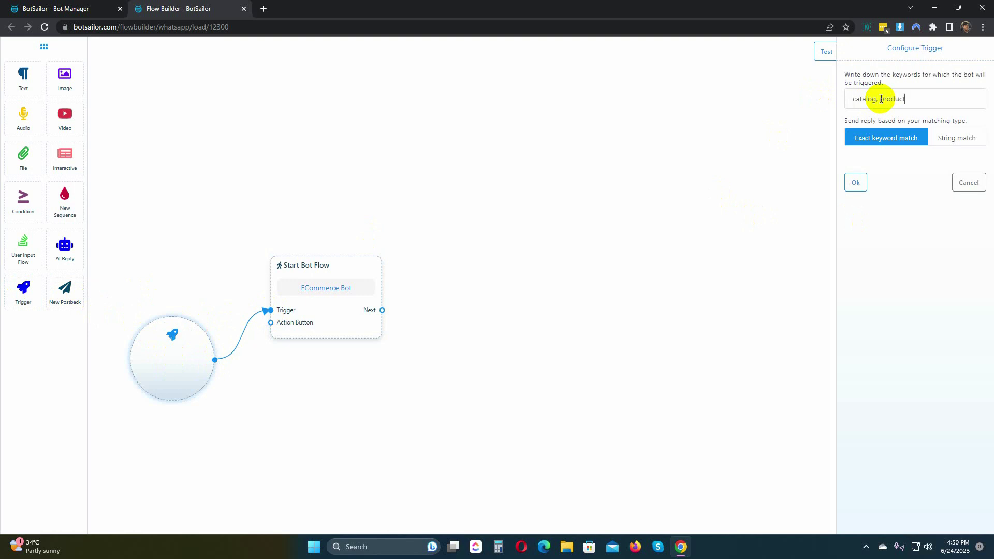
text(s)
click(857, 185)
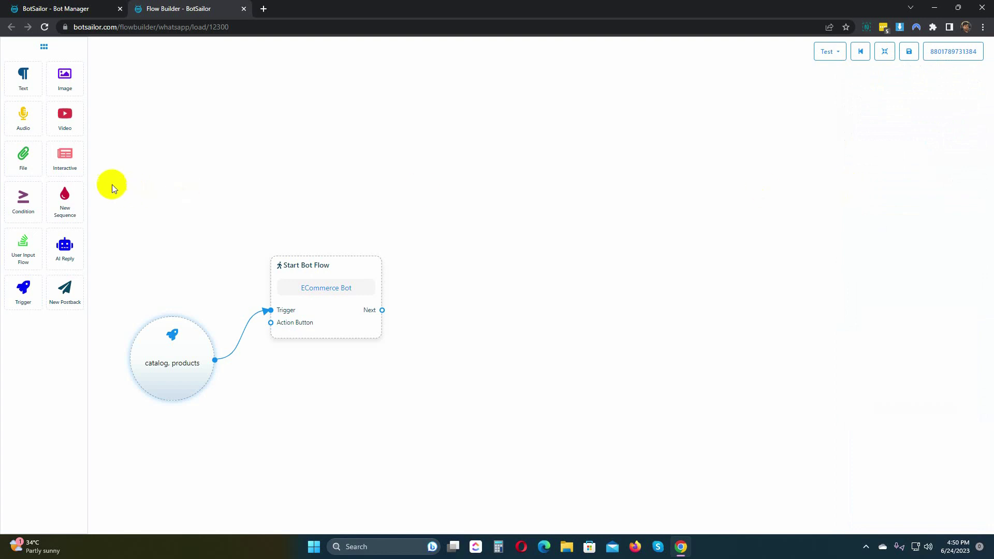
Connect a new Interactive message node after the start node, keeping a text header
drag(66, 158, 472, 249)
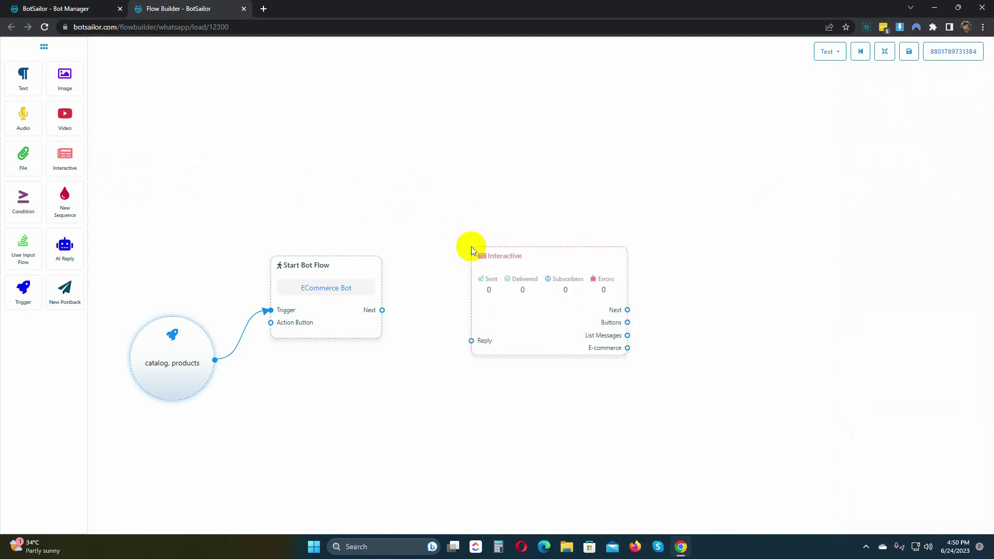
drag(382, 311, 471, 340)
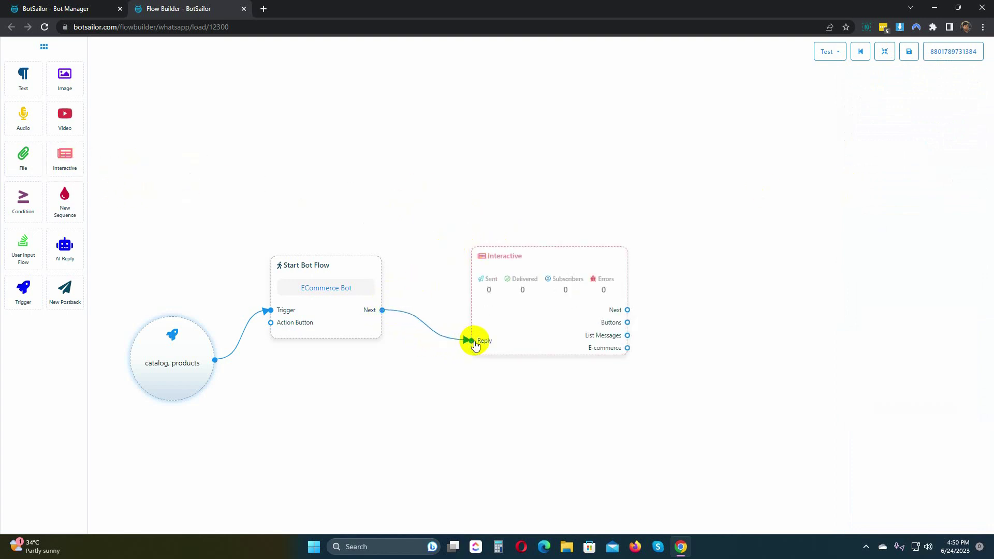
double_click(487, 310)
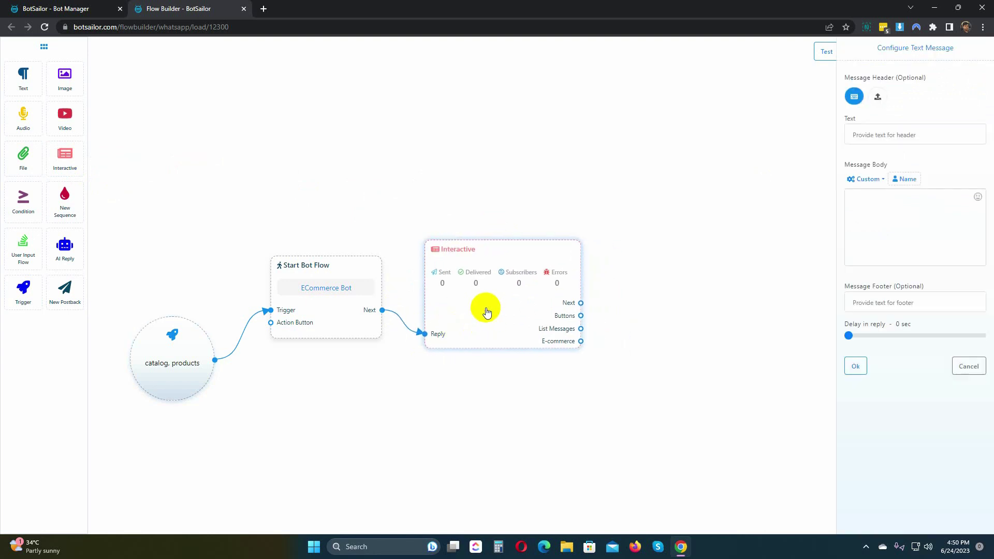
click(879, 99)
click(854, 97)
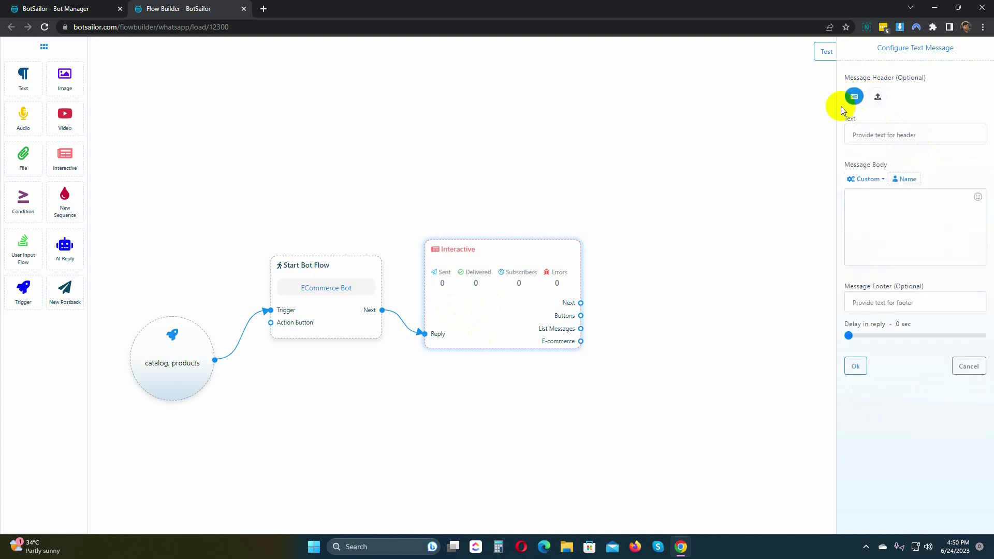
Give the Interactive message the header 'The White' and a first-name greeting inviting users to view products
click(872, 135)
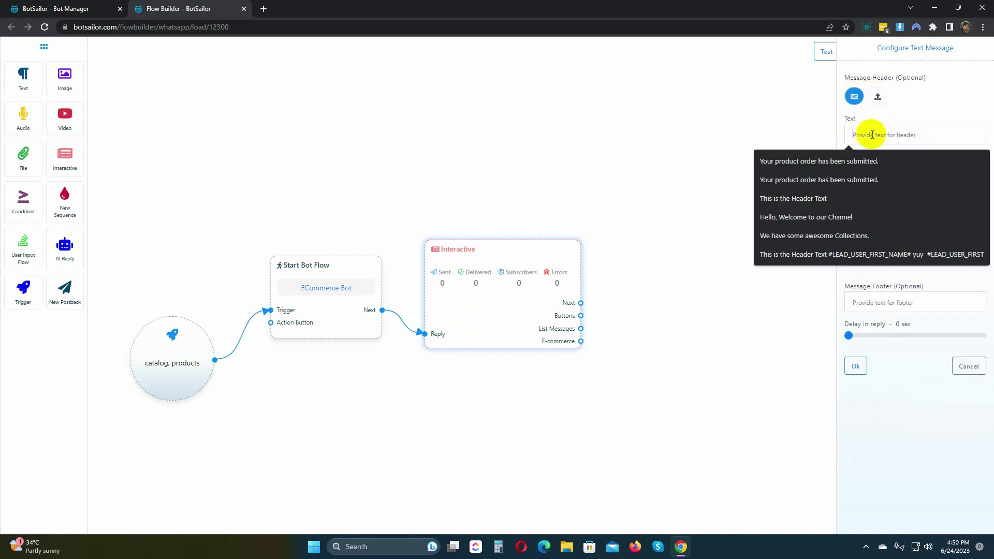
text(The White)
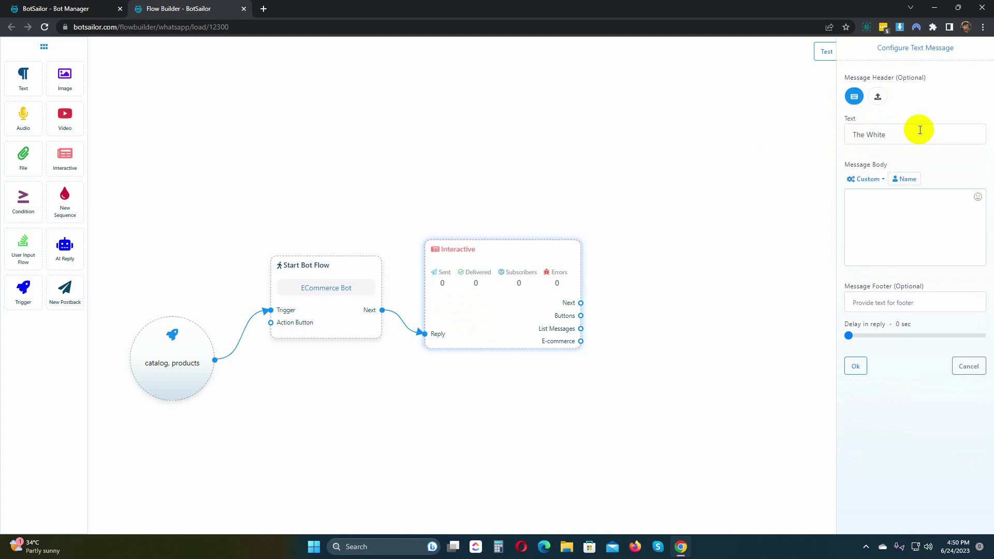
click(887, 213)
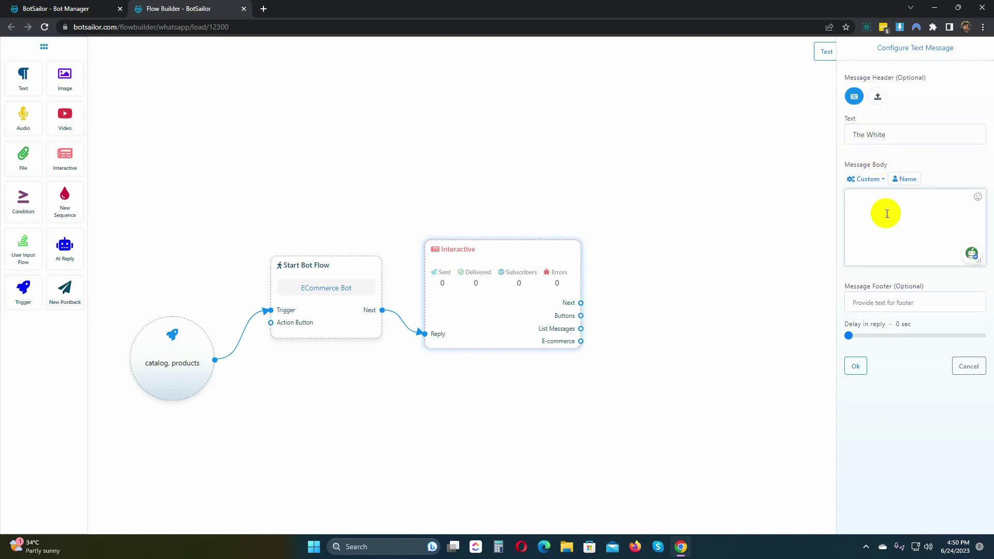
text(Hello,)
click(905, 179)
text(, Thank you for your interest on our store. Please click on the bellow button)
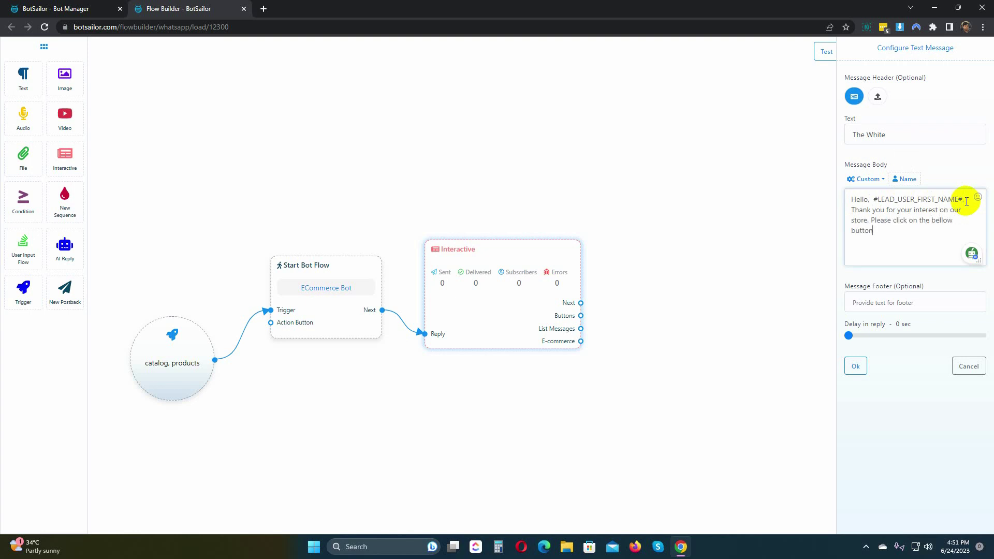
text(.)
drag(845, 286, 930, 287)
click(935, 286)
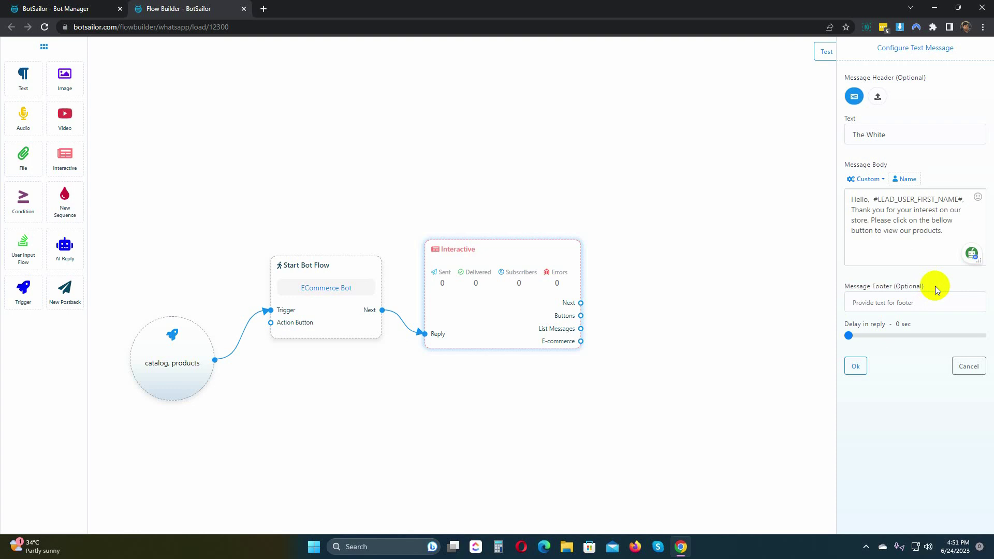
click(856, 367)
drag(501, 251, 485, 225)
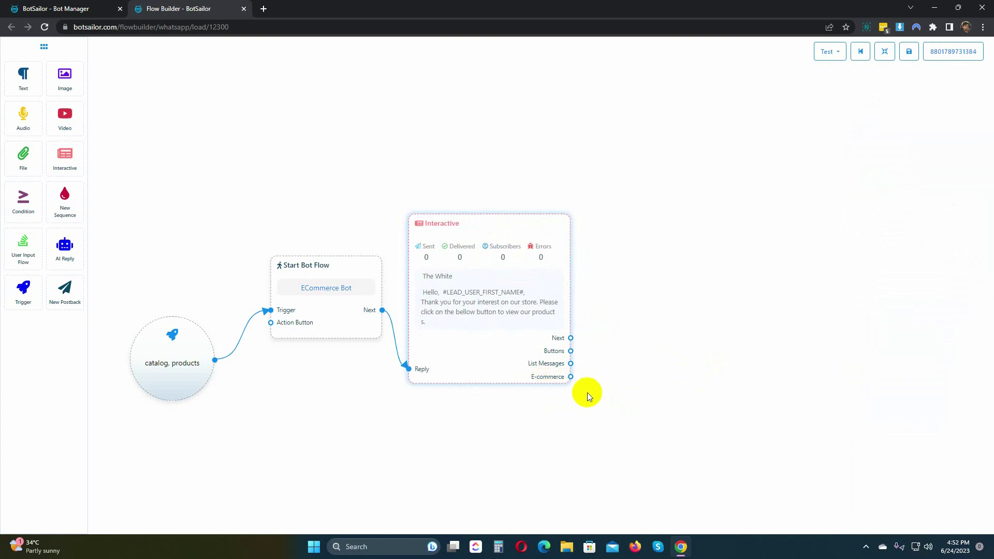
Attach a Catalog node set to The White catalog, with a Product node on its Single output
drag(571, 382, 602, 284)
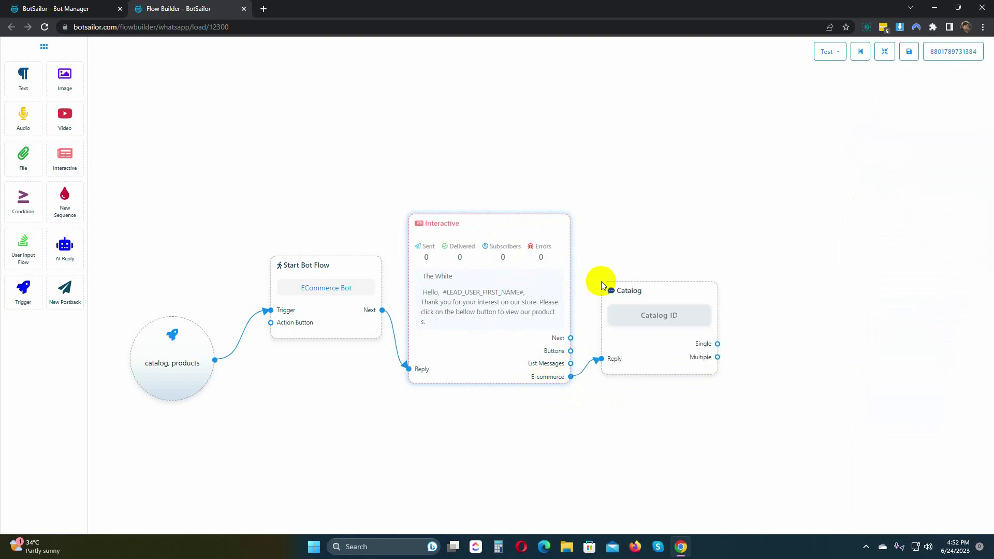
double_click(666, 321)
click(894, 98)
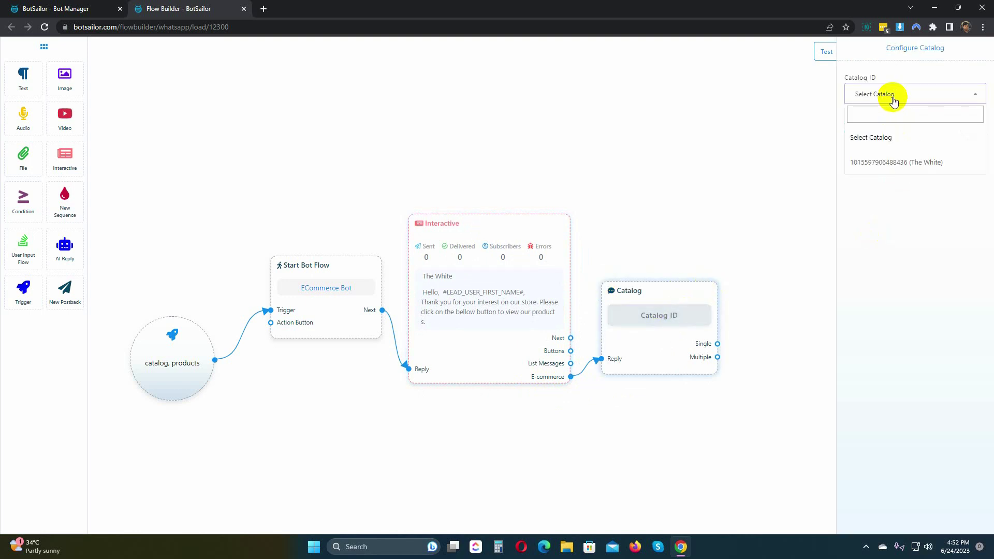
click(894, 162)
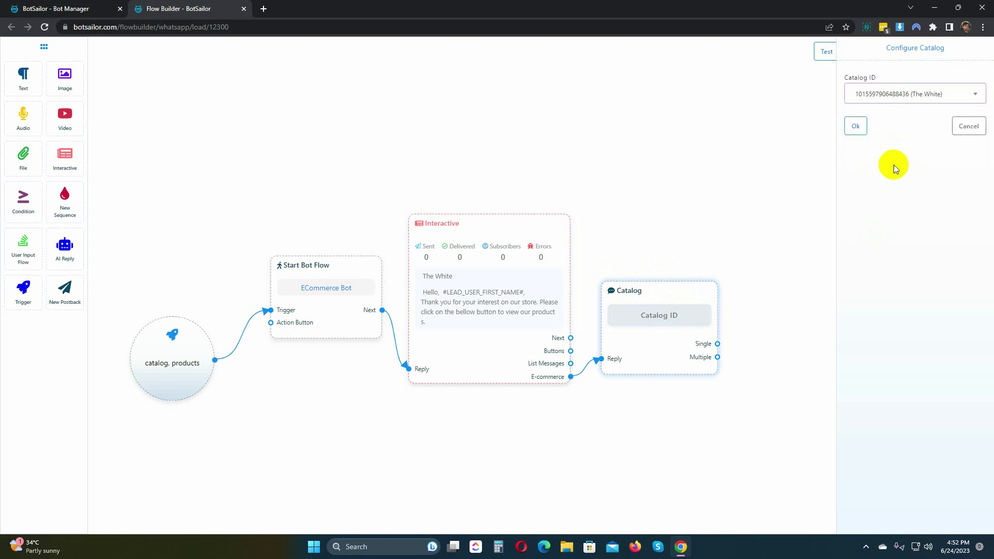
click(857, 127)
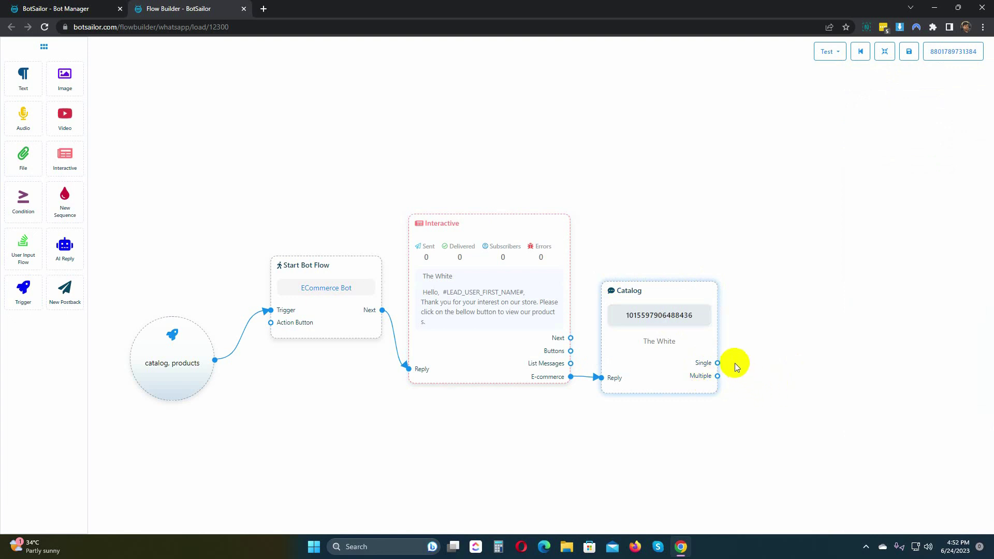
drag(718, 363, 743, 275)
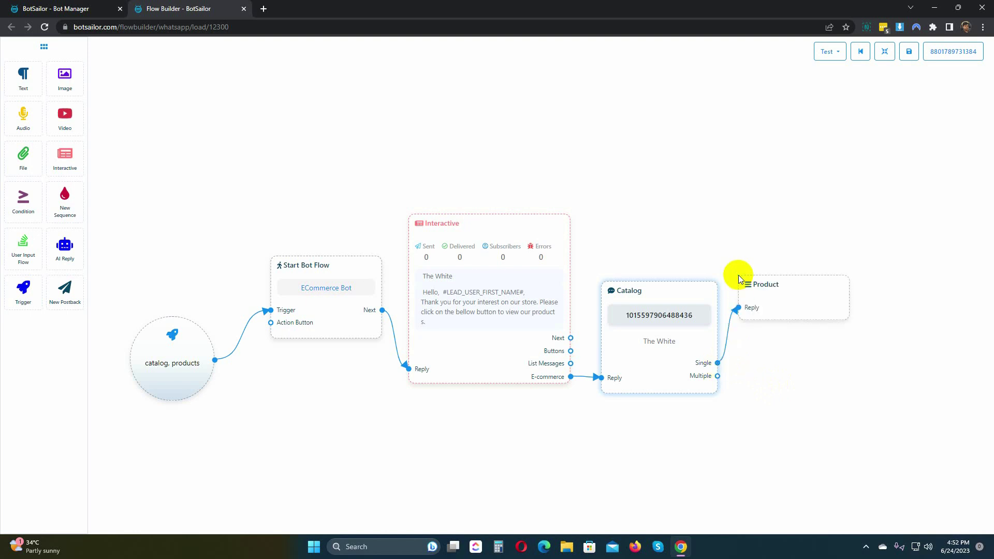
Set the single Product node to Tops for Kids
double_click(778, 299)
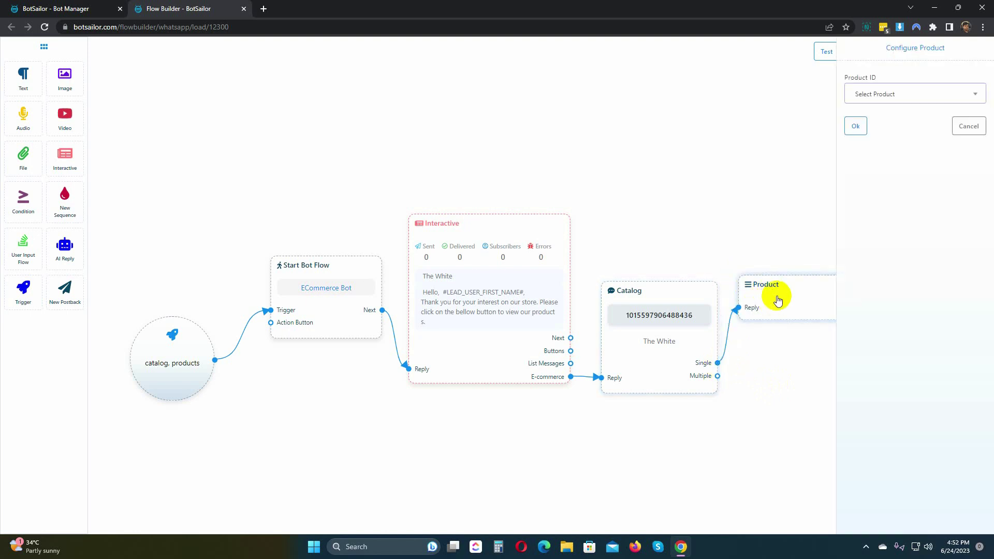
click(907, 94)
click(874, 166)
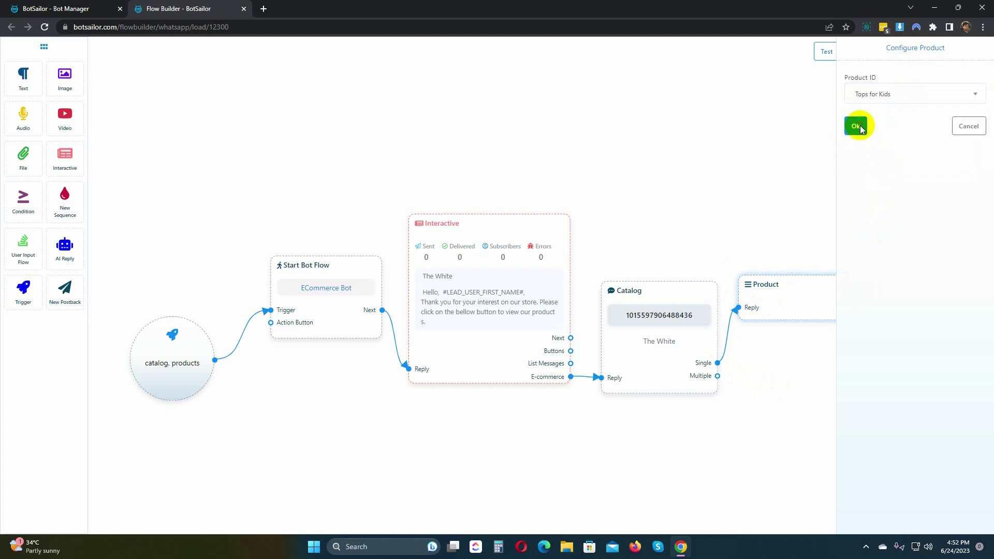
click(855, 125)
Add a Product Section titled Kid's Fashion on the Multiple output and delete the single Product node
drag(718, 376, 750, 424)
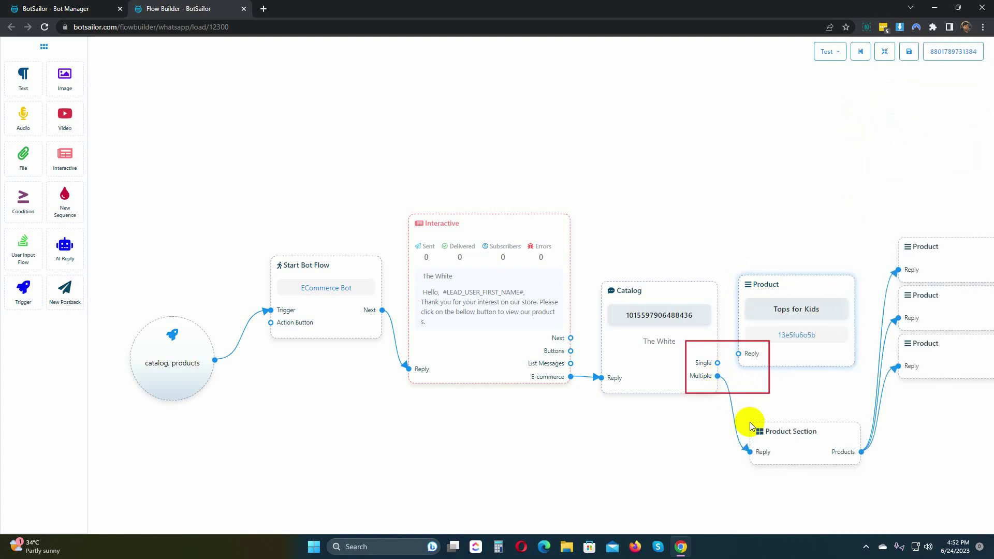
right_click(779, 287)
click(792, 295)
drag(790, 329, 708, 249)
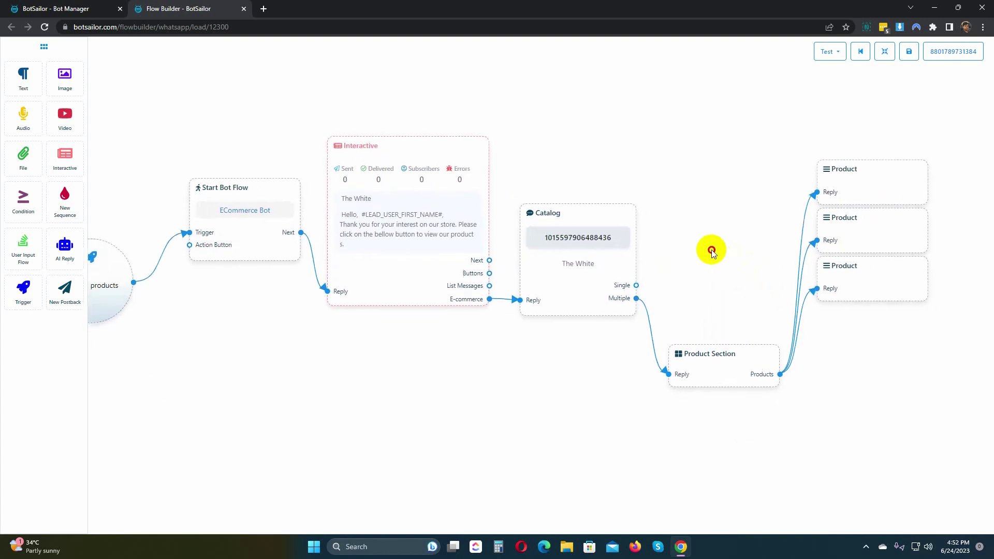
drag(717, 392, 718, 326)
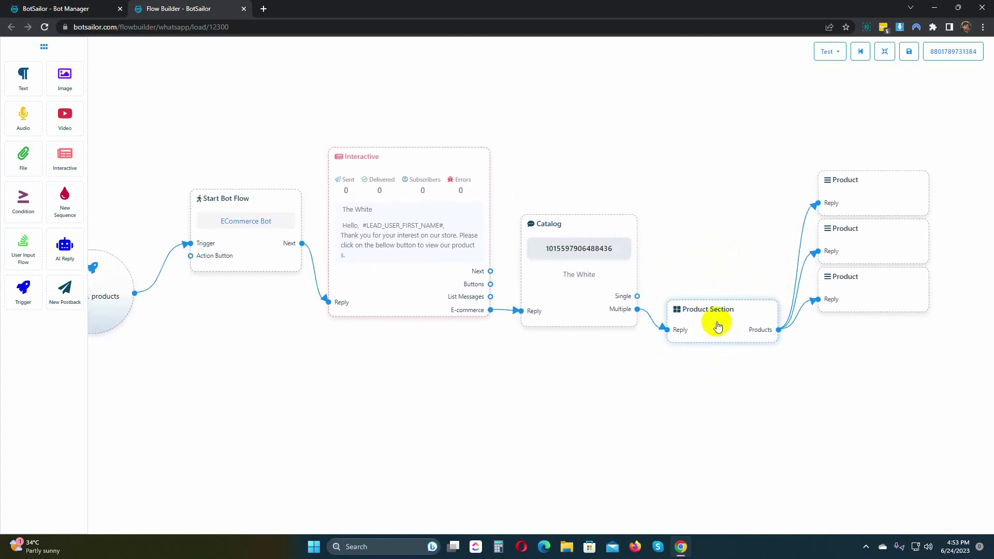
double_click(718, 326)
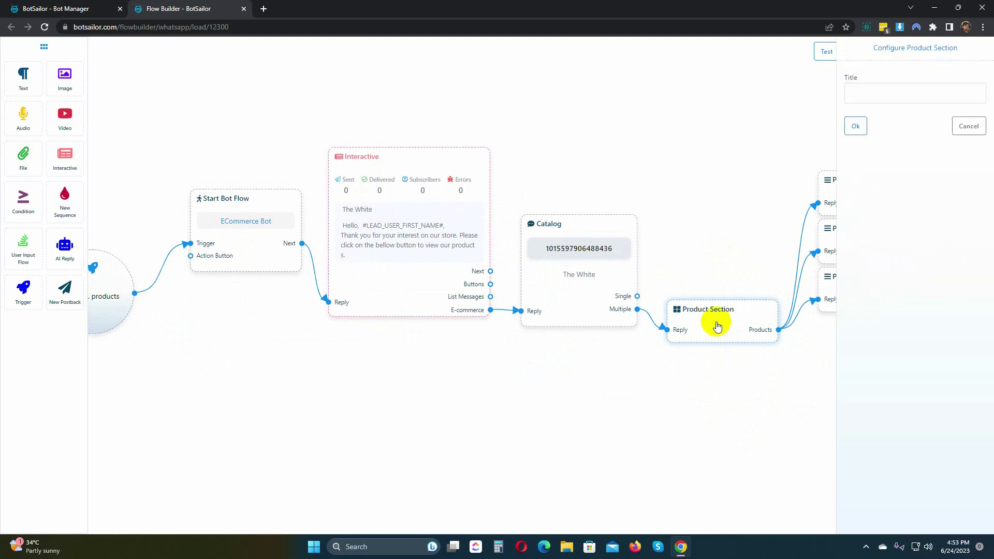
click(879, 102)
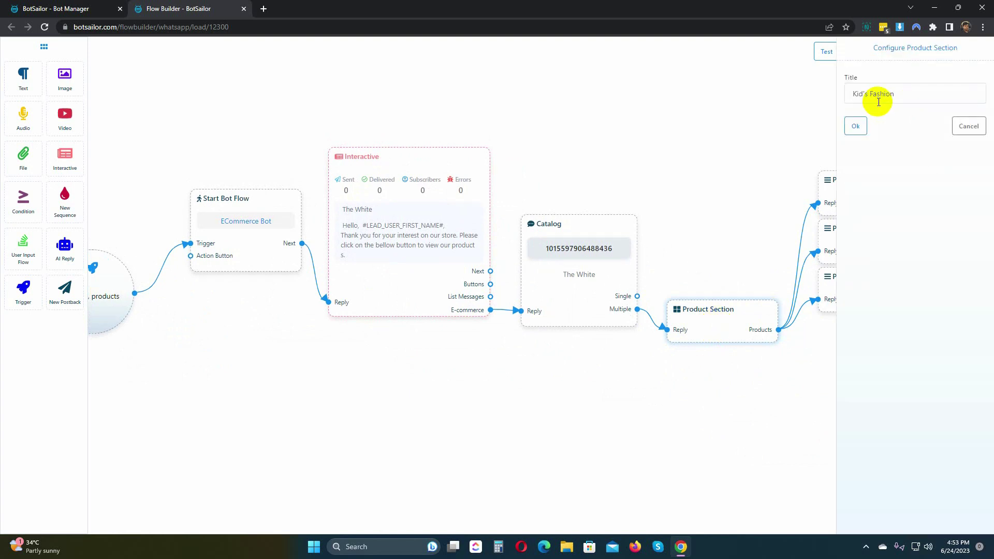
click(855, 125)
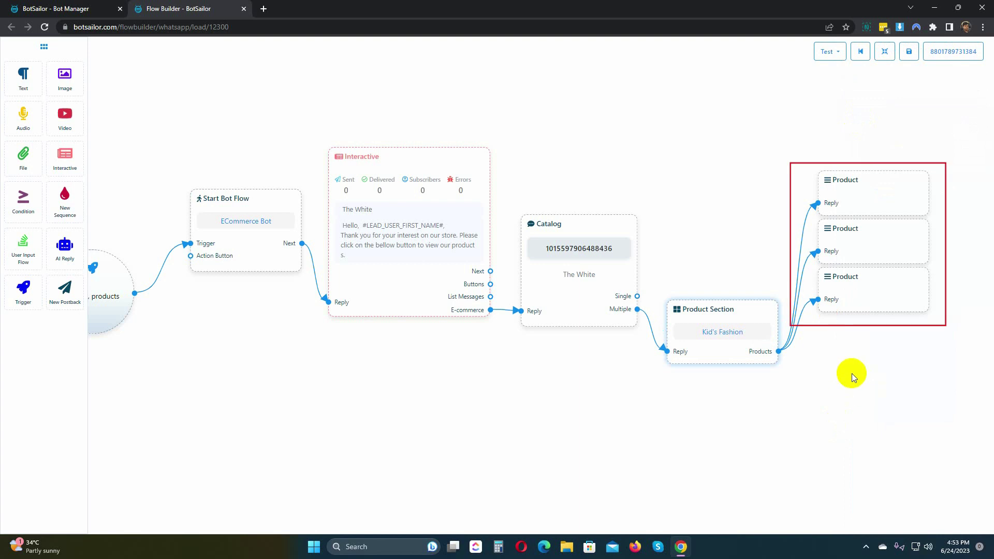
Set the three Kid's Fashion products to Tops for Kids, Printed Frock for Girls and Red Printed Frok
double_click(864, 196)
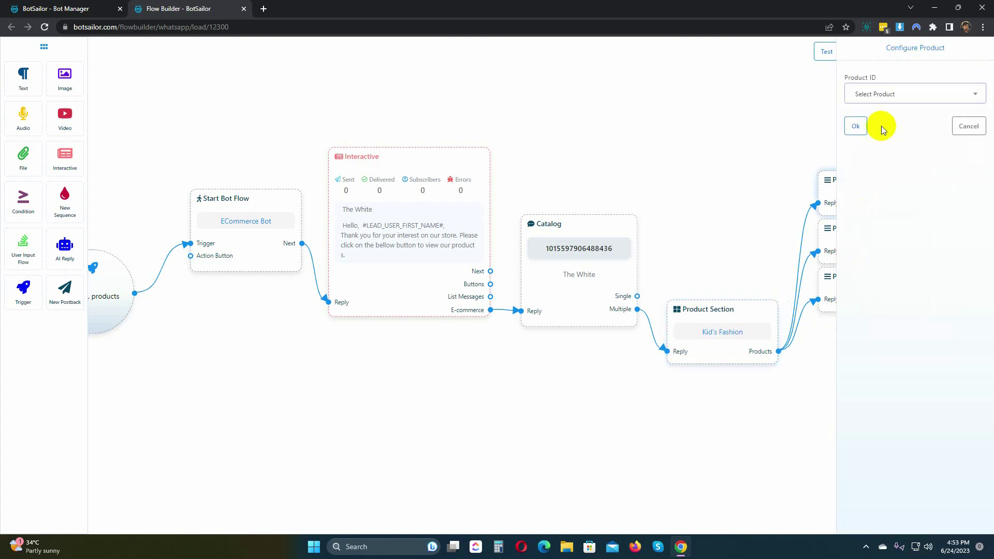
click(899, 100)
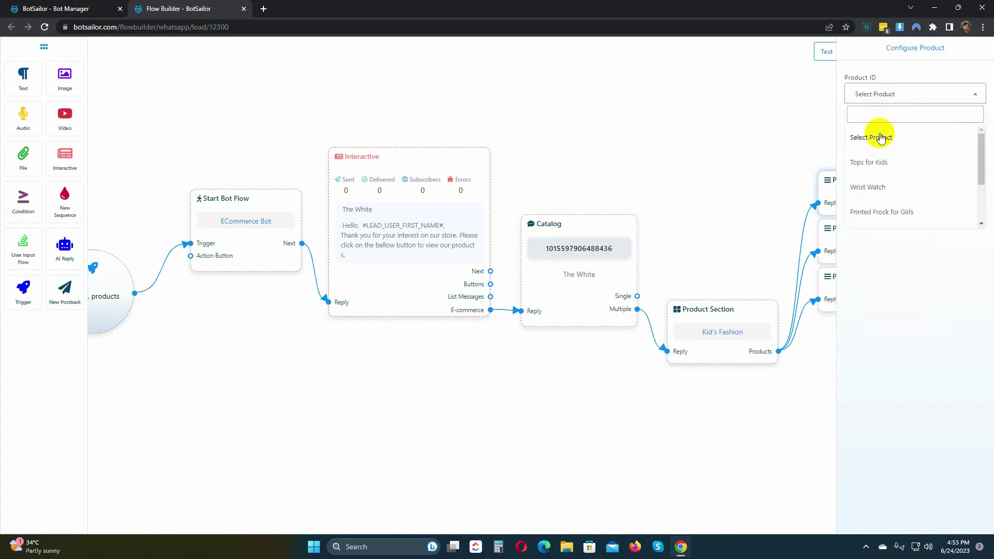
click(880, 163)
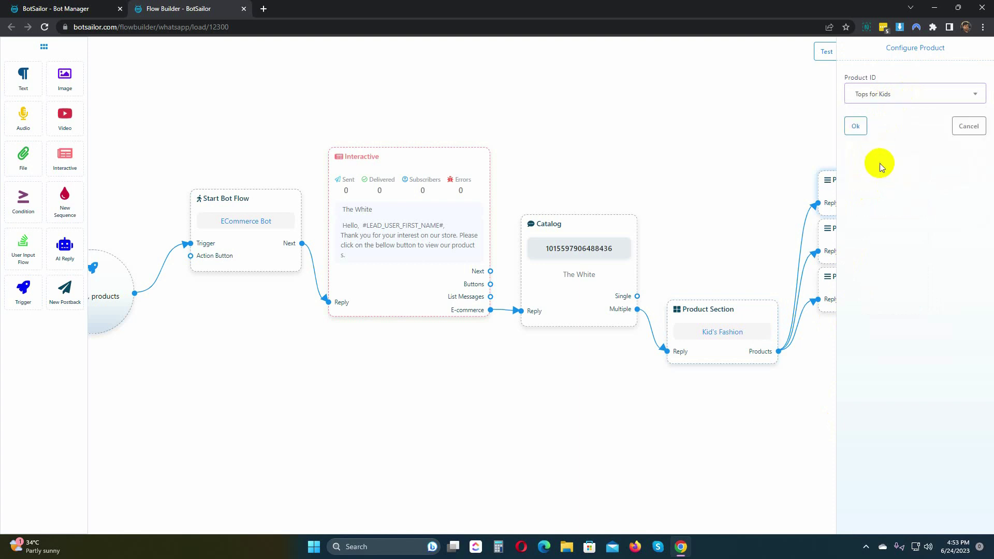
click(862, 127)
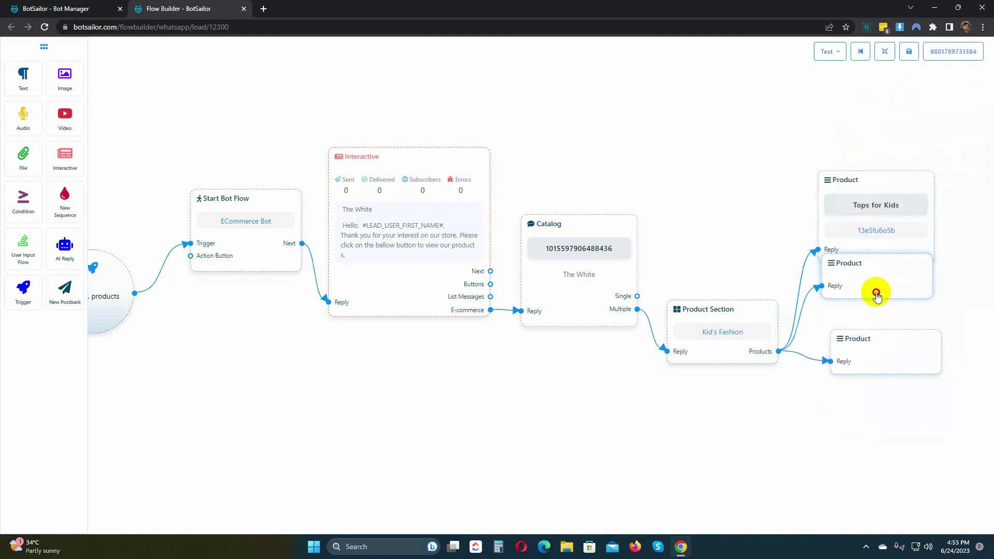
double_click(874, 290)
click(902, 97)
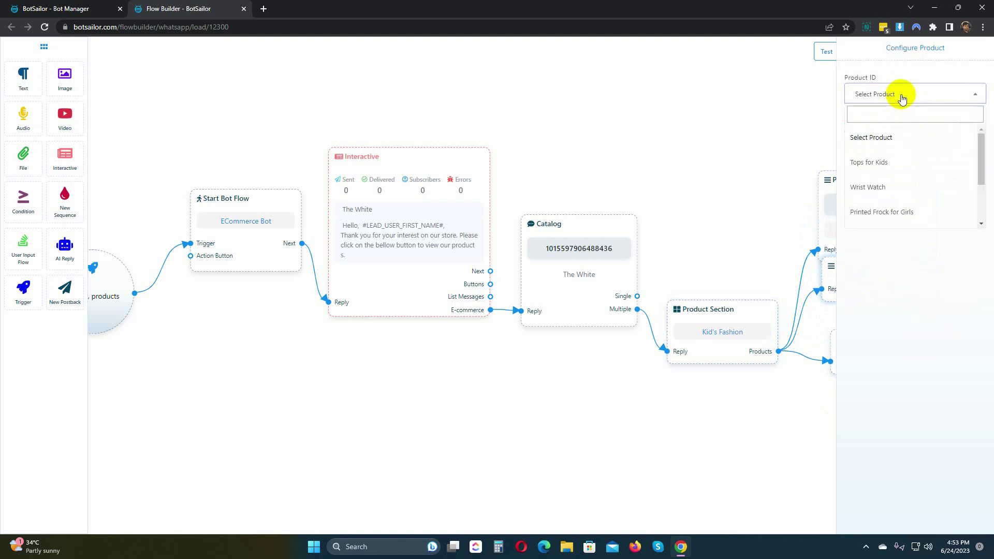
click(893, 212)
click(861, 127)
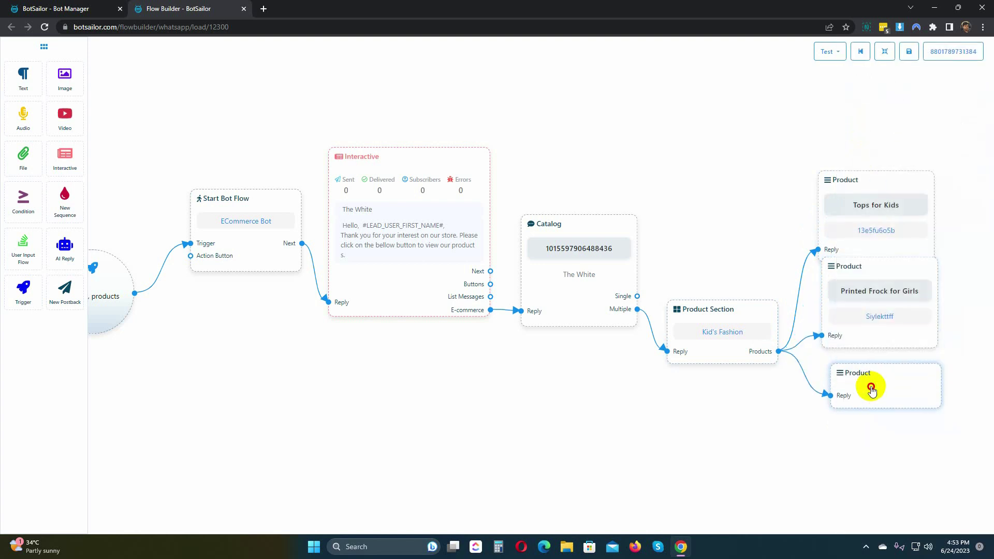
double_click(871, 389)
click(917, 98)
scroll(917, 204, down, 2)
click(888, 215)
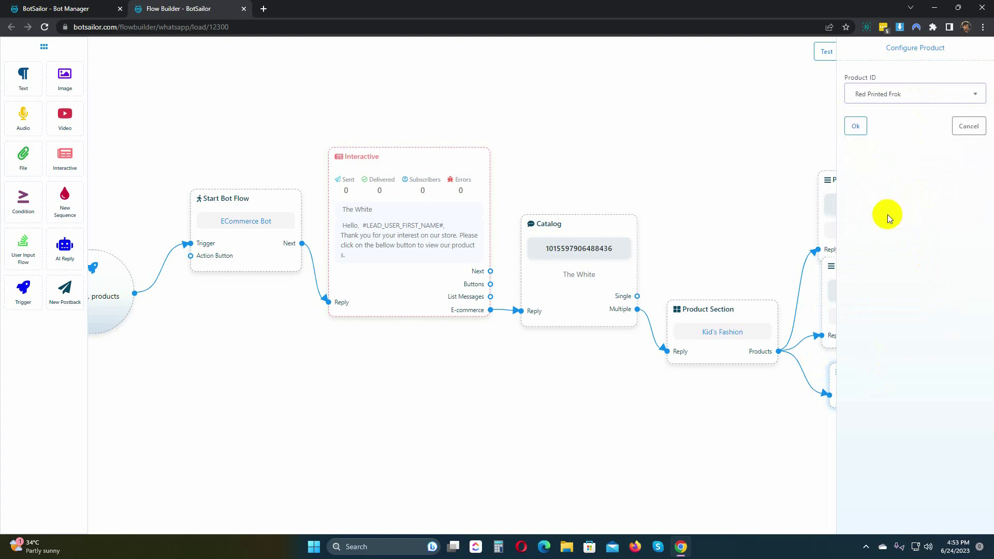
click(856, 125)
click(885, 51)
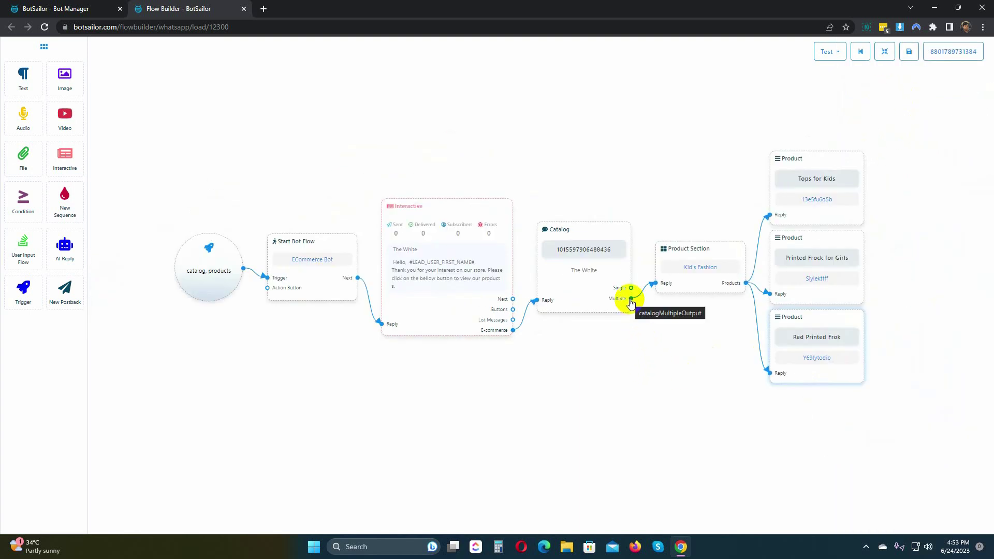
Add a second Product Section from the catalog's Multiple output titled 'Wrist Watch'
drag(631, 303, 678, 474)
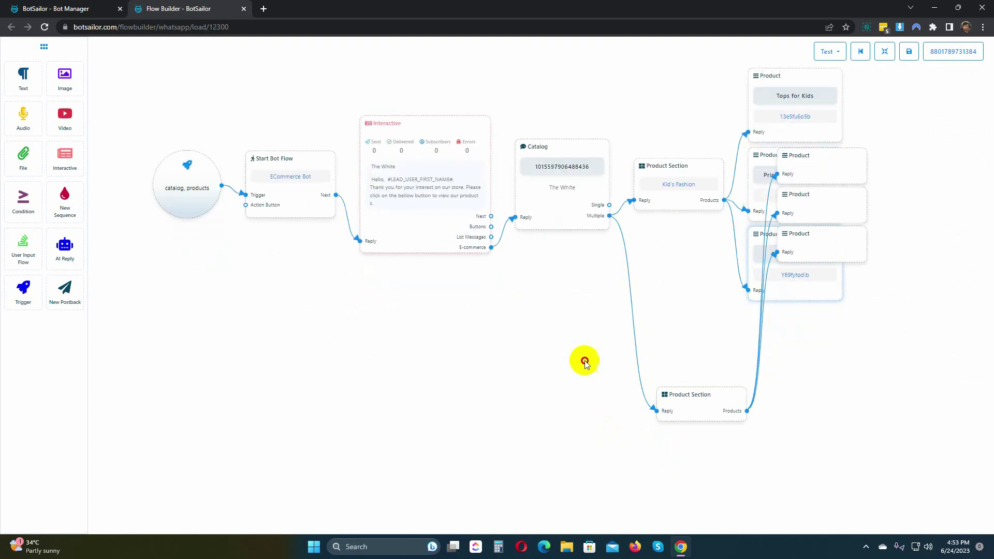
double_click(691, 394)
click(882, 94)
text(Wrist Wa)
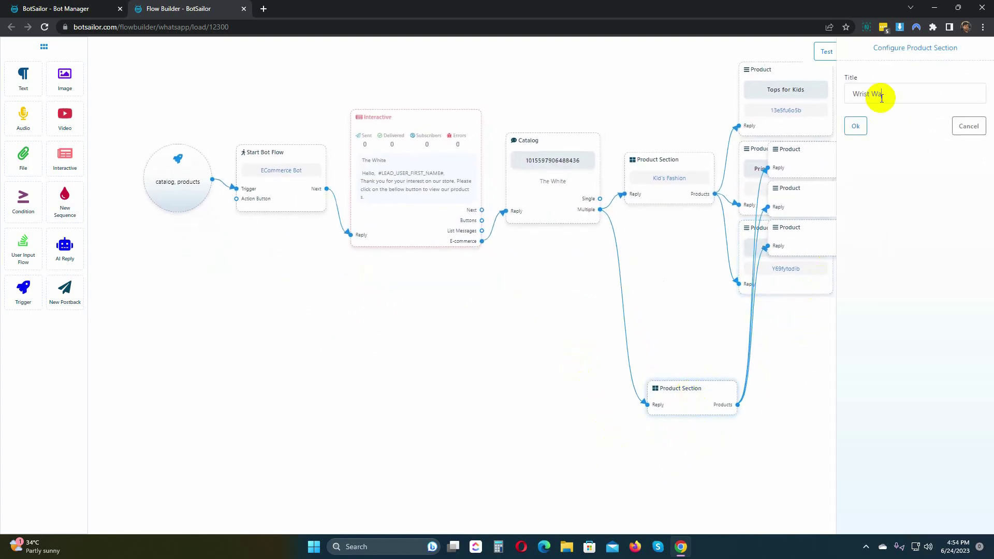
text(tch)
click(856, 126)
Spread out the new section's product nodes and delete the extra one
drag(826, 256, 825, 398)
drag(808, 207, 807, 338)
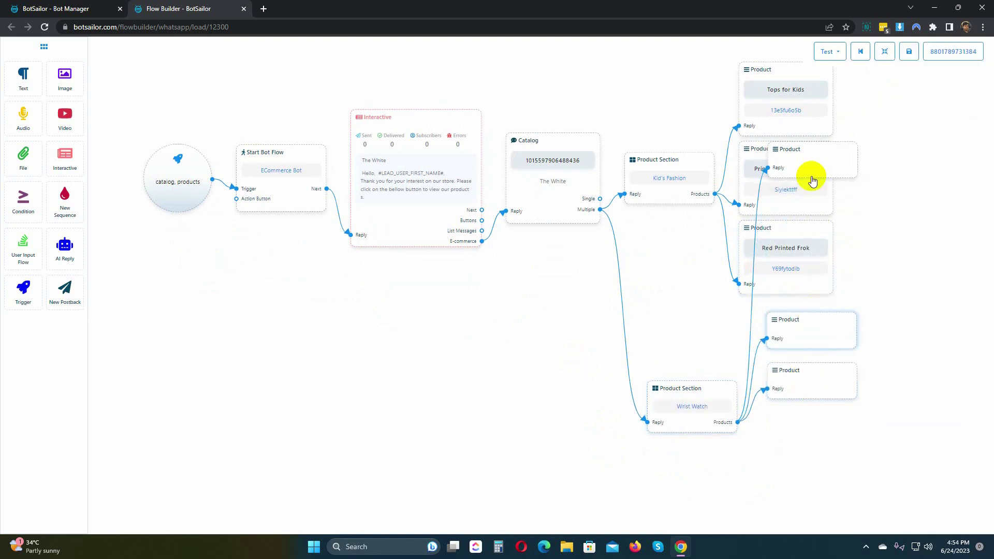
drag(815, 178, 811, 292)
right_click(811, 291)
click(834, 291)
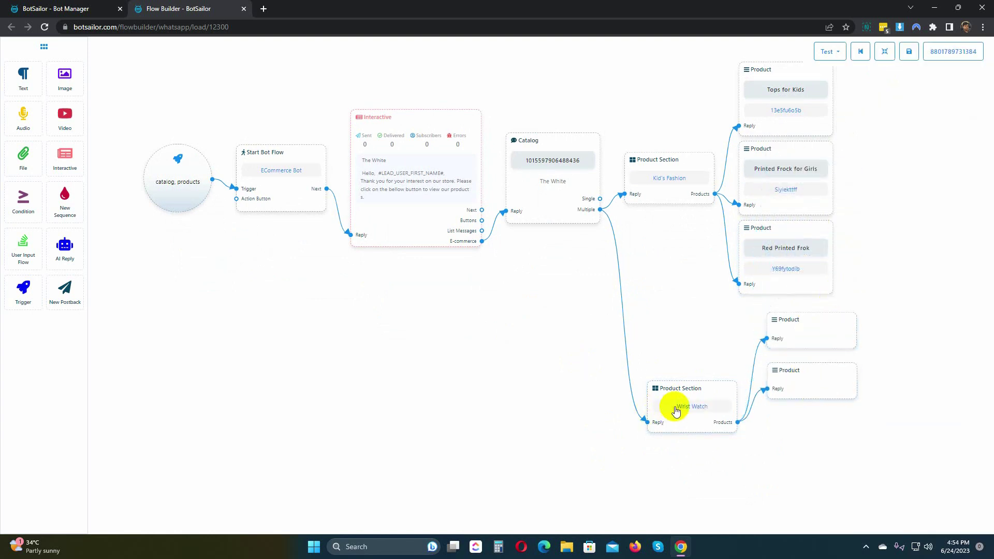
drag(675, 408, 654, 339)
Set the two Wrist Watch section products to Wrist Watch and Golden Color Watch
double_click(812, 328)
click(914, 95)
click(877, 248)
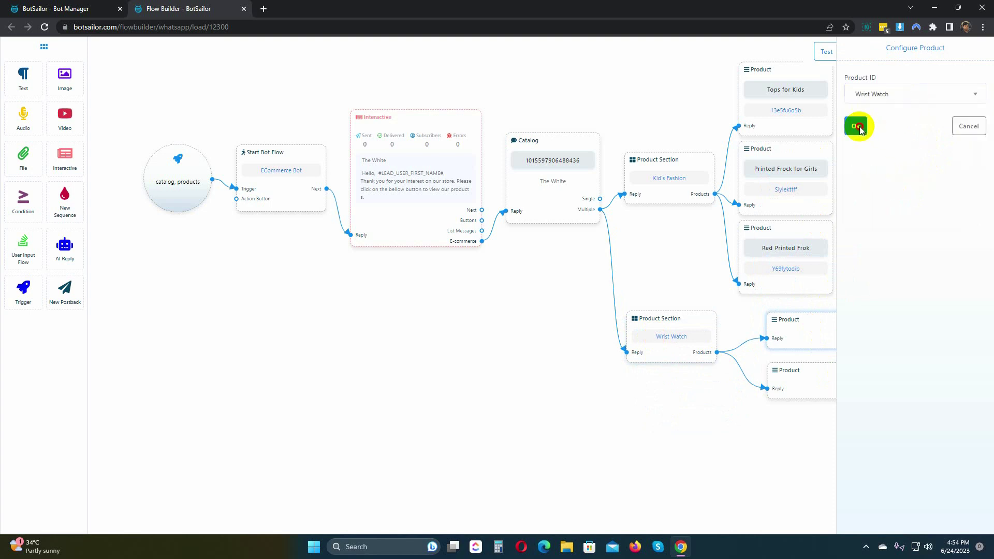
click(856, 126)
drag(821, 391, 829, 422)
double_click(829, 422)
click(914, 95)
scroll(901, 207, down, 2)
click(890, 192)
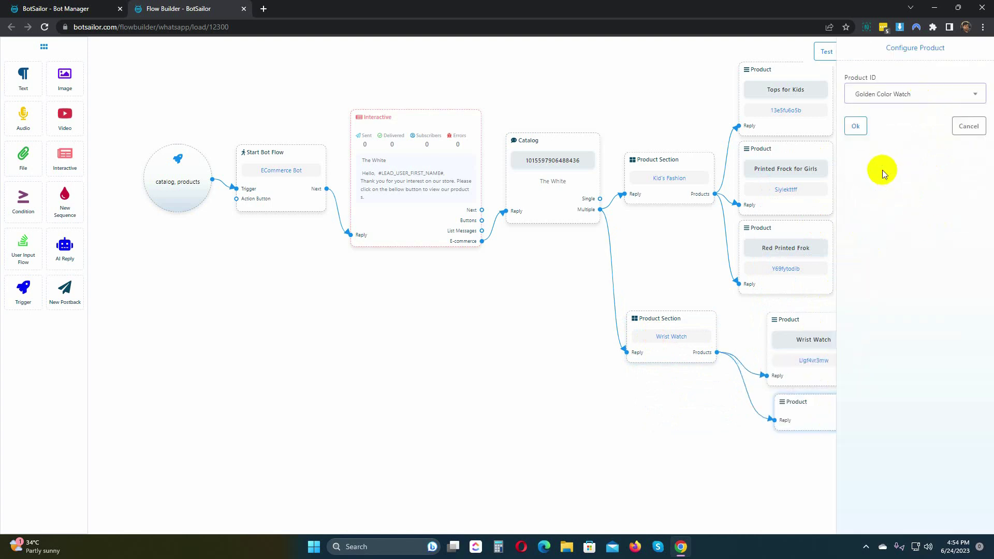
click(855, 126)
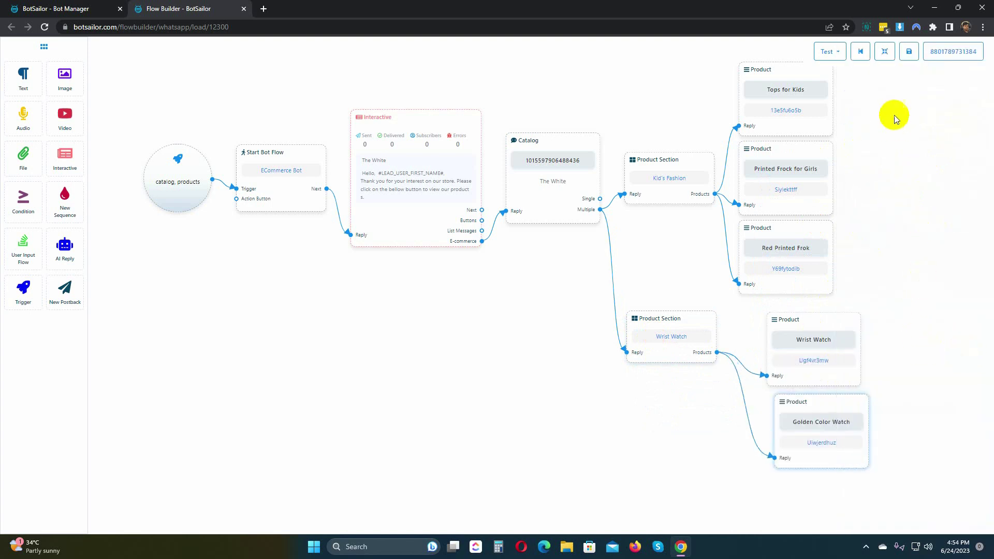
Auto-arrange the eCommerce Bot flow on the canvas and save it
click(885, 52)
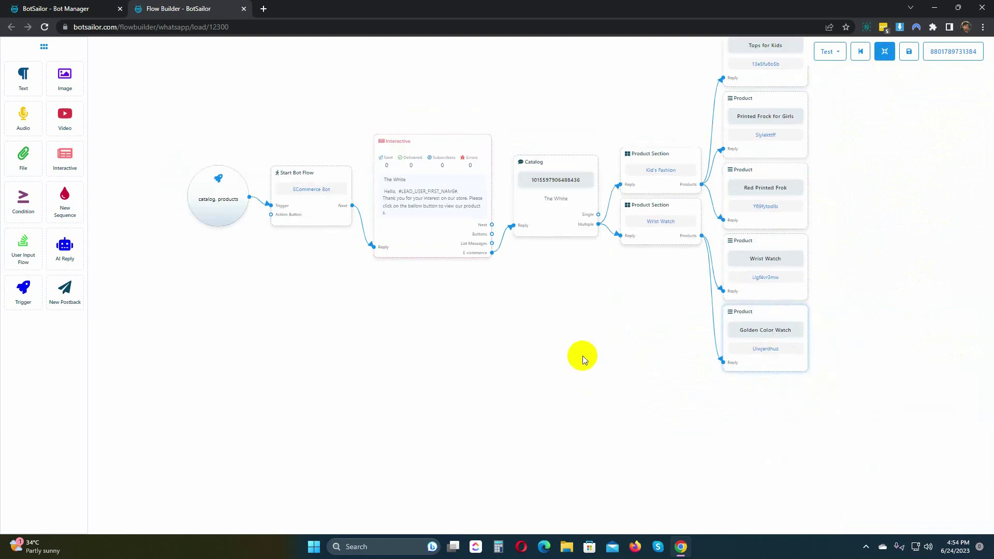
click(909, 58)
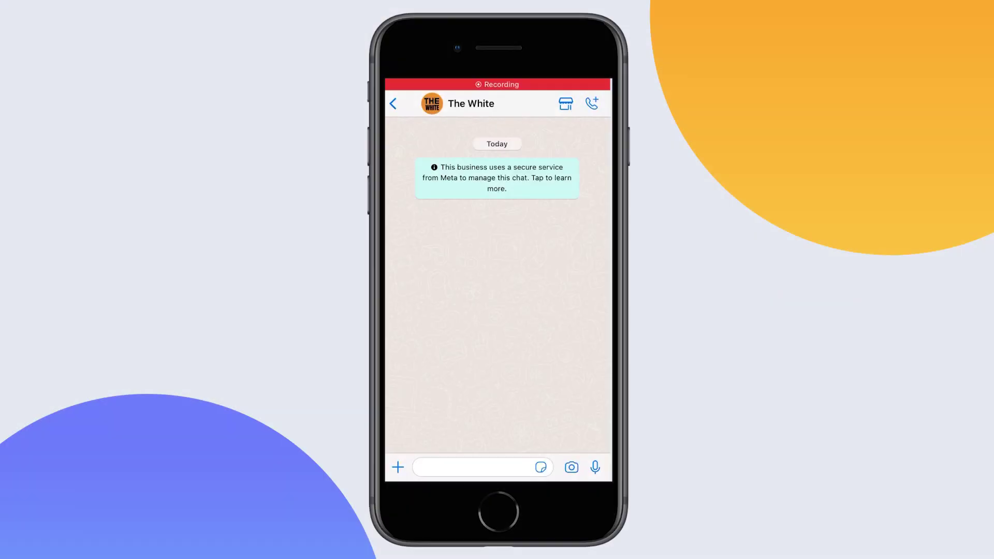
Send 'Catalog' to The White in WhatsApp to trigger the bot
click(474, 467)
text(Catalog)
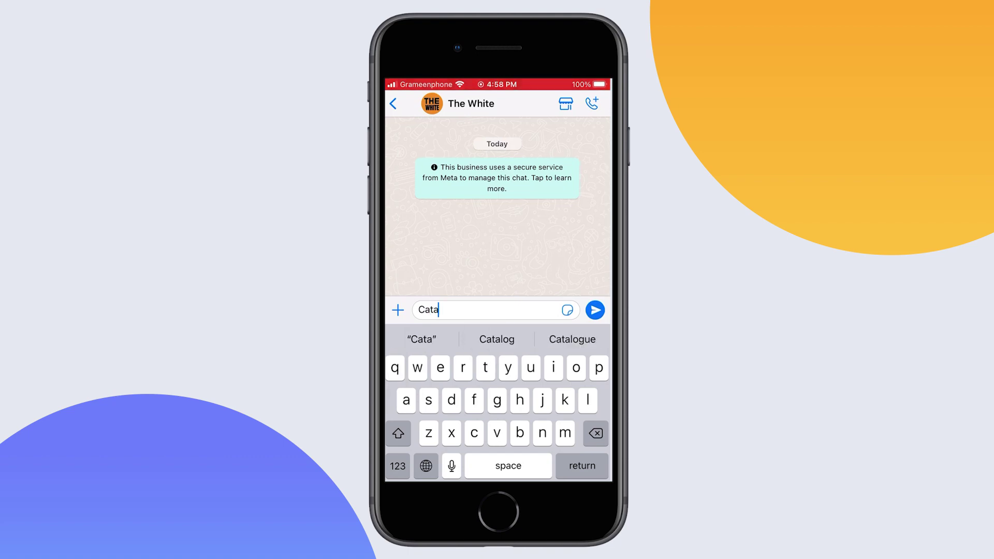
click(595, 310)
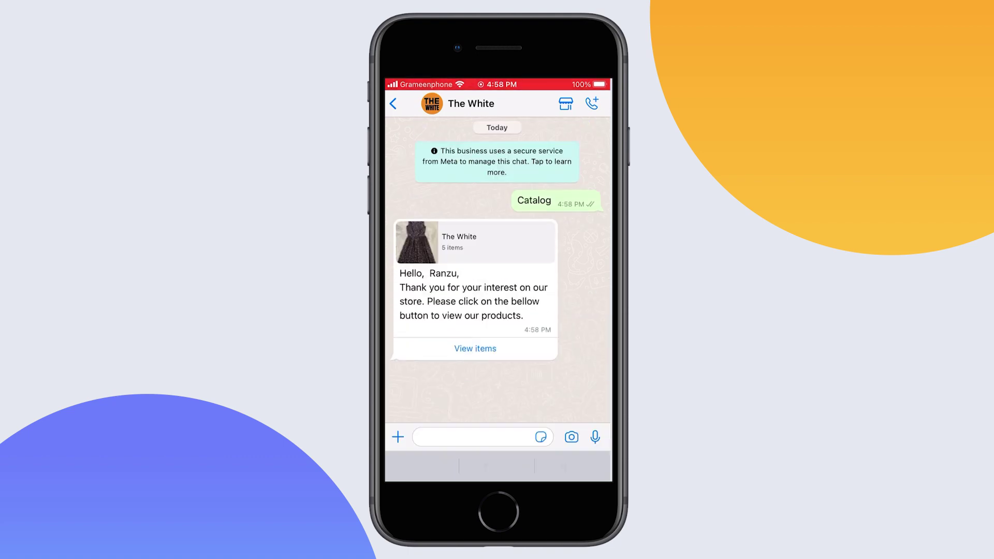
Add Tops for Kids, Red Printed Frok and Wrist Watch to the cart and place the order
click(475, 366)
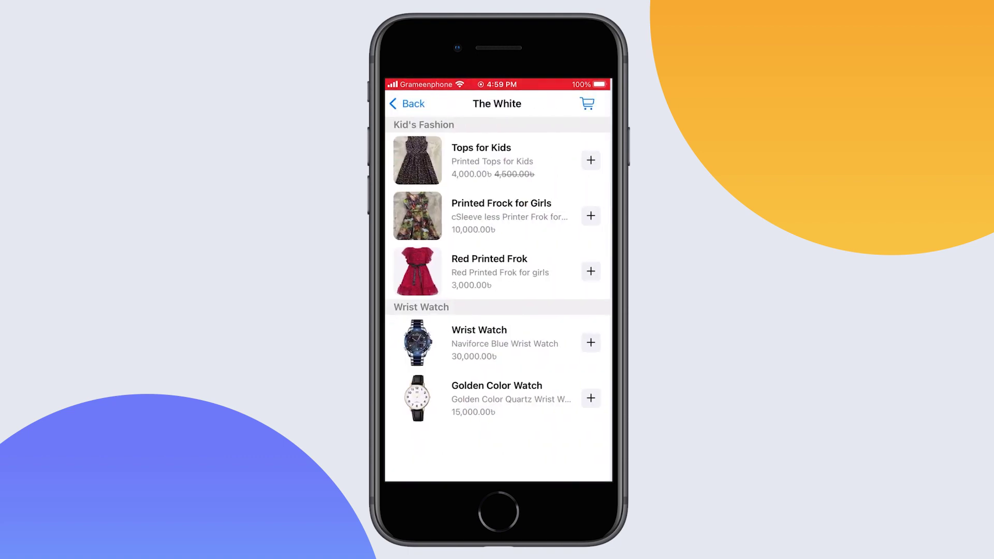
click(591, 160)
click(591, 271)
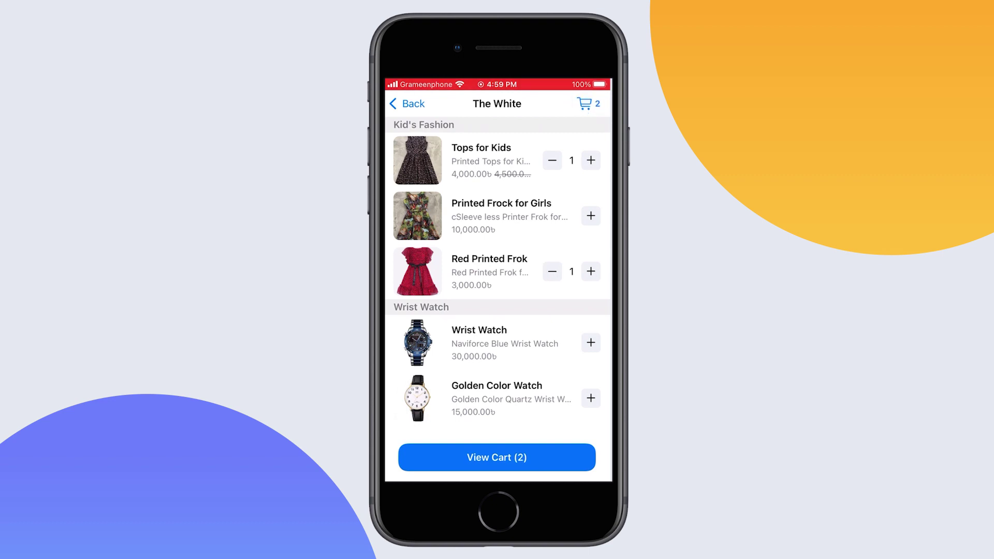
click(590, 342)
click(497, 457)
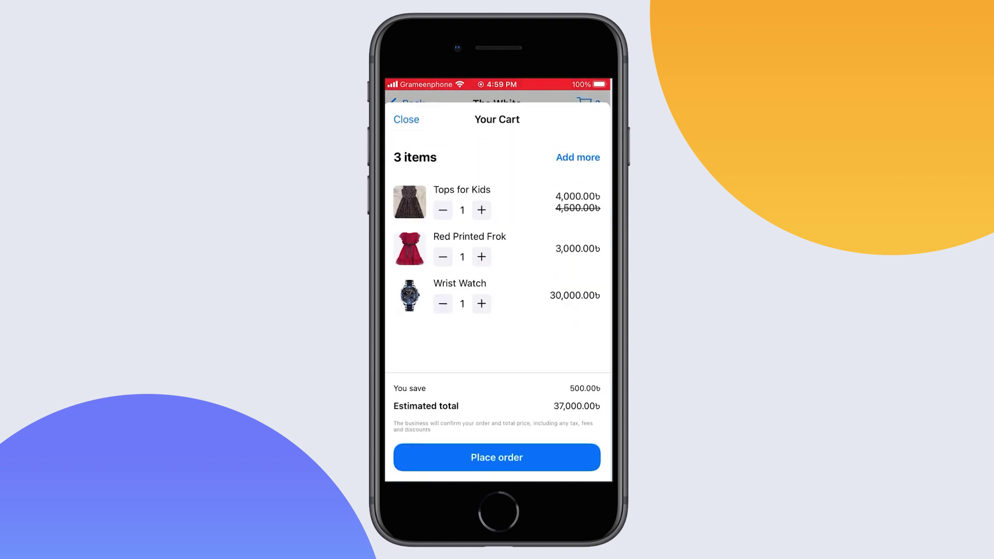
click(496, 457)
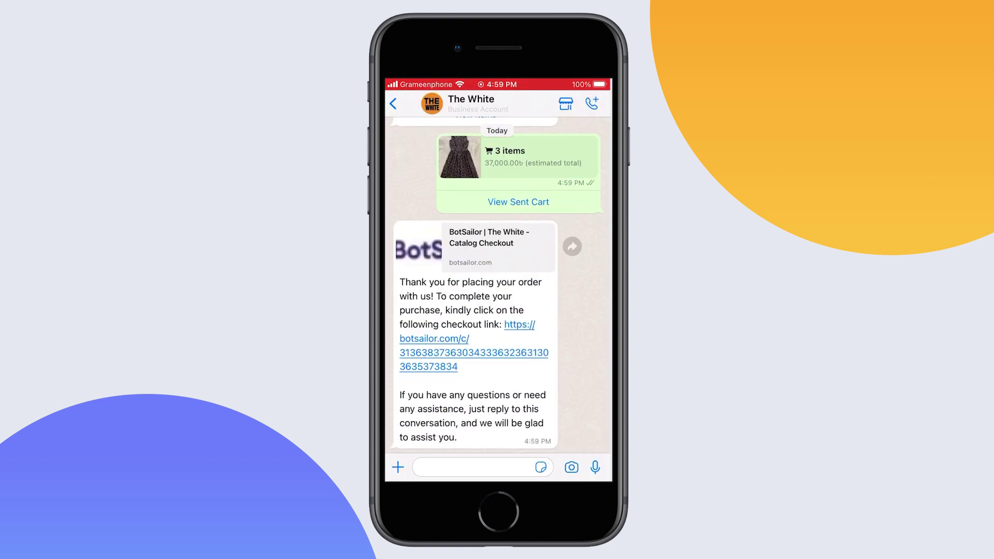
Open the checkout link and fill in the customer's e-mail and delivery address
click(474, 352)
click(539, 166)
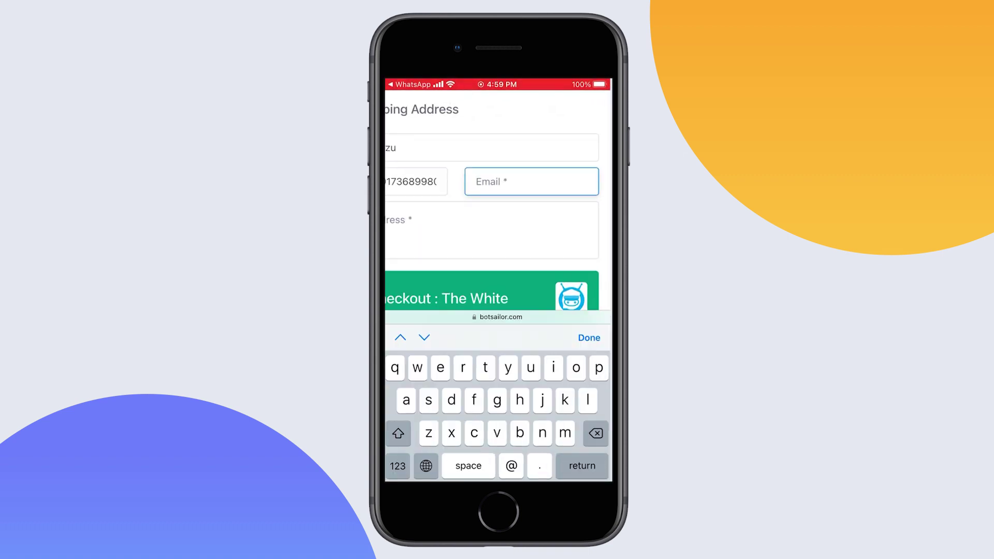
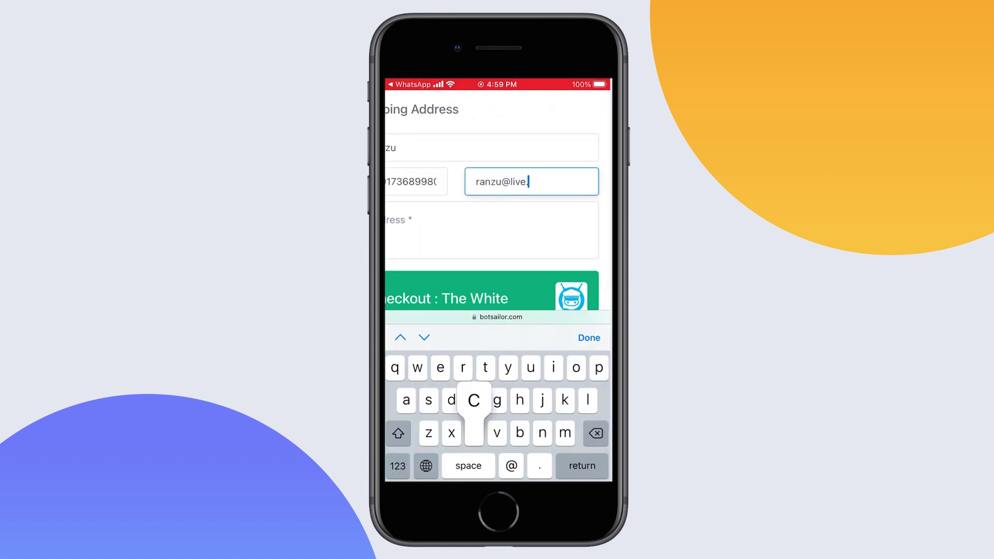
click(466, 228)
text(Rajshahi)
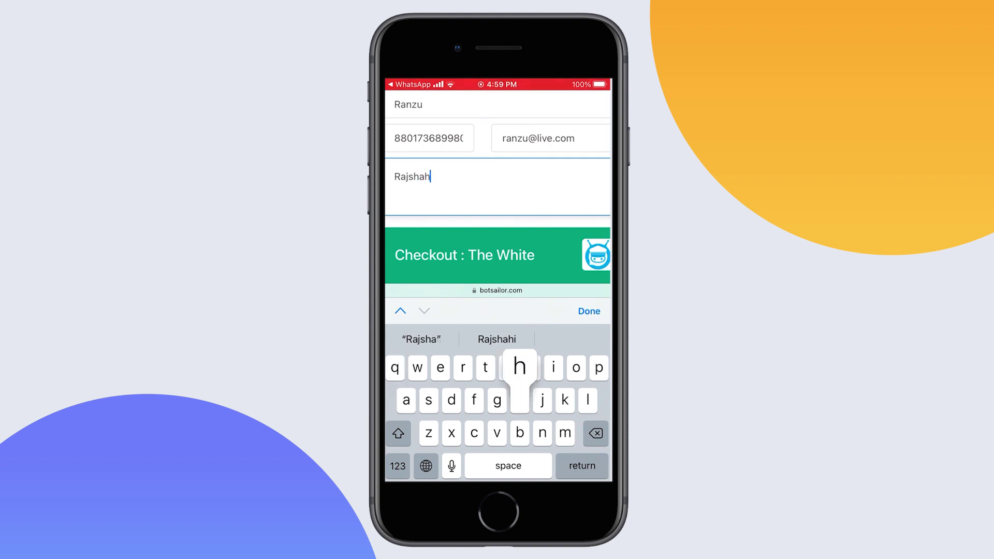
click(589, 311)
Proceed to payment, choose Cash on Delivery, and review the BDT 39050.00 invoice
scroll(497, 279, down, 10)
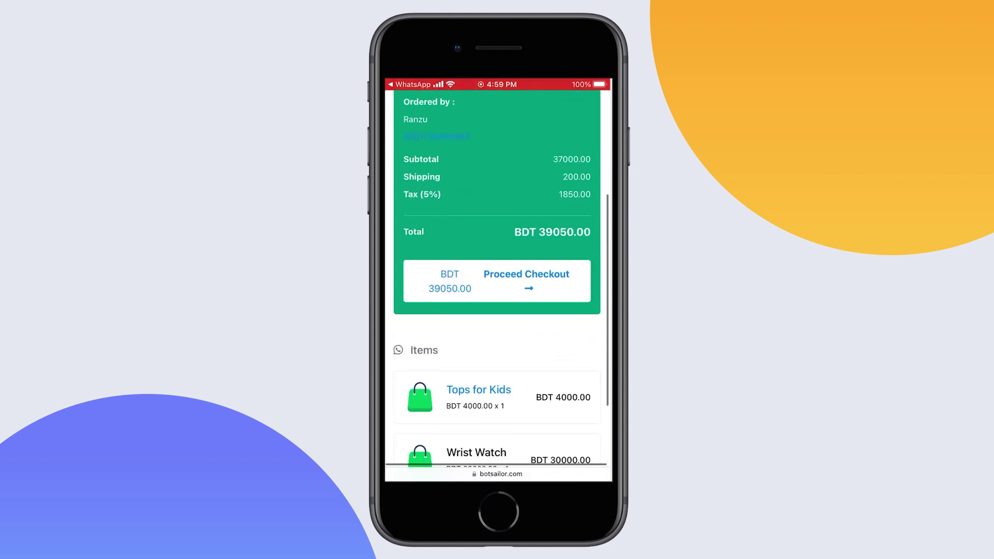
click(518, 220)
scroll(497, 280, up, 5)
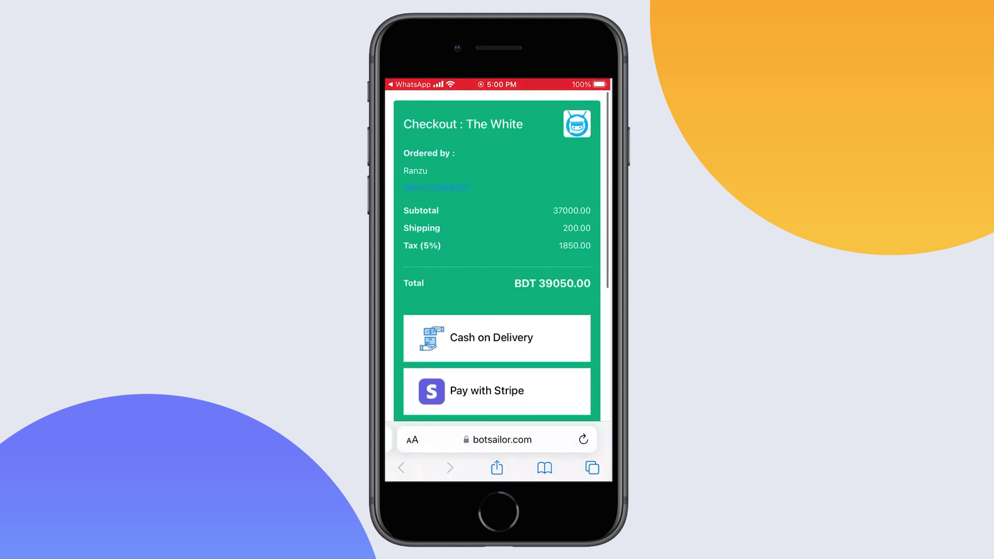
click(488, 337)
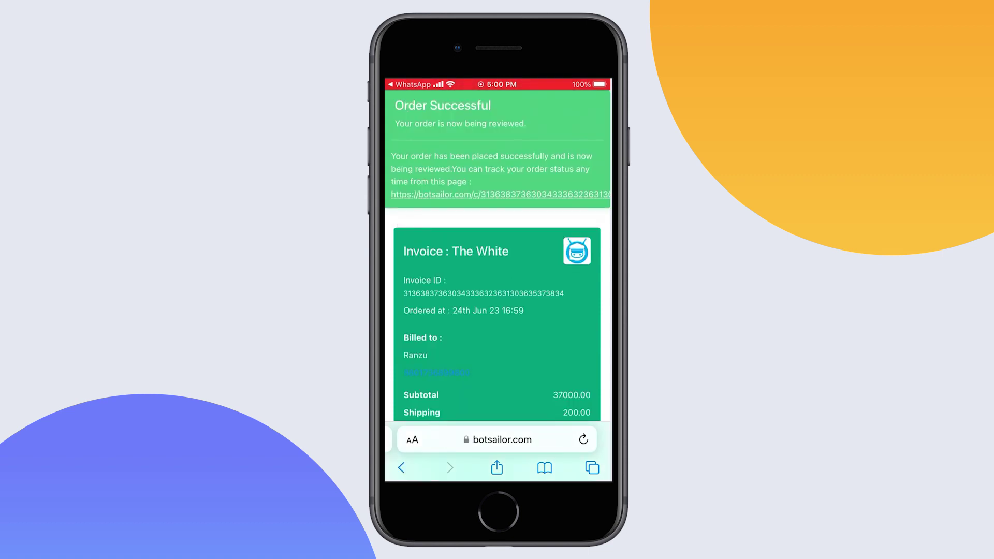
scroll(497, 280, down, 10)
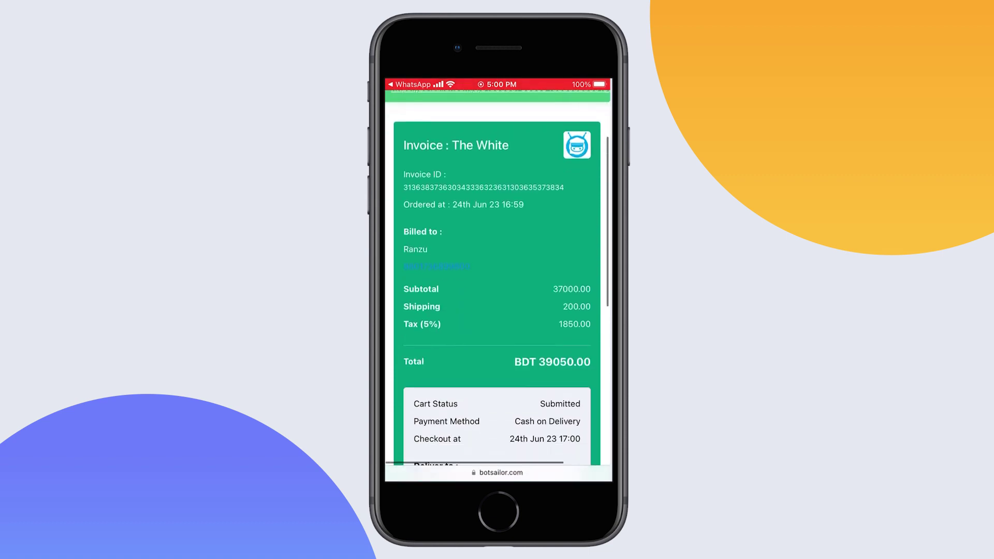
scroll(497, 279, down, 3)
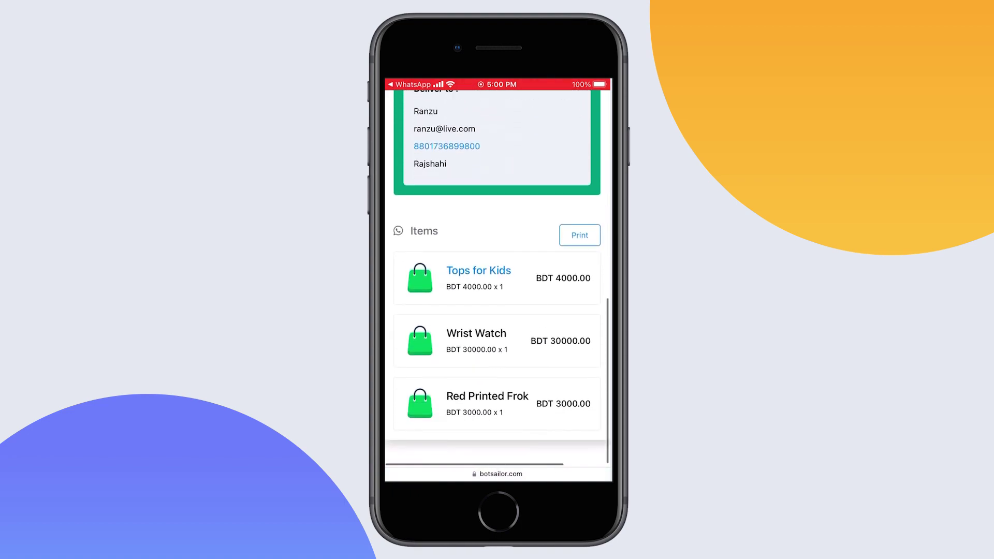